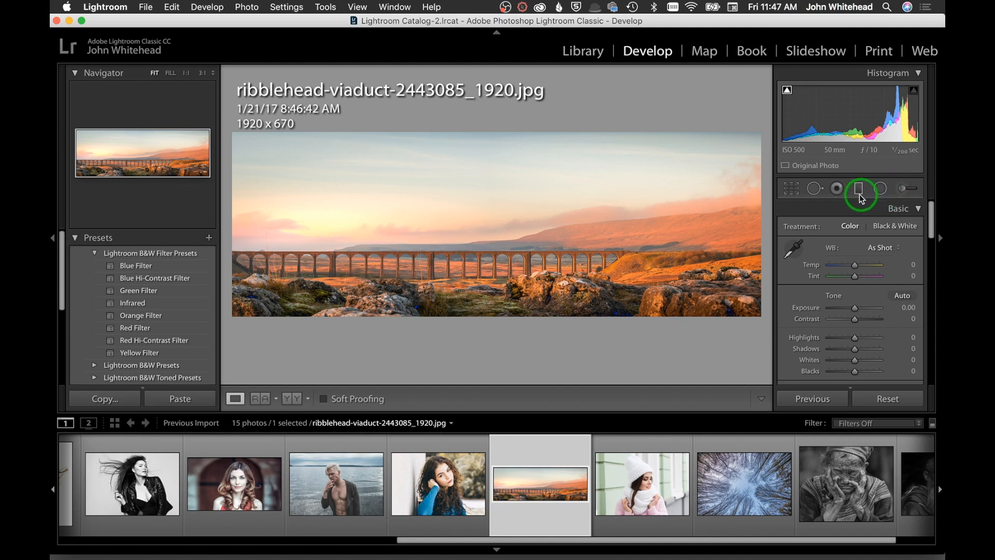
Step: Add a graduated filter from the top of the viaduct photo's sky down to the arches and set its exposure to −1.50
click(858, 189)
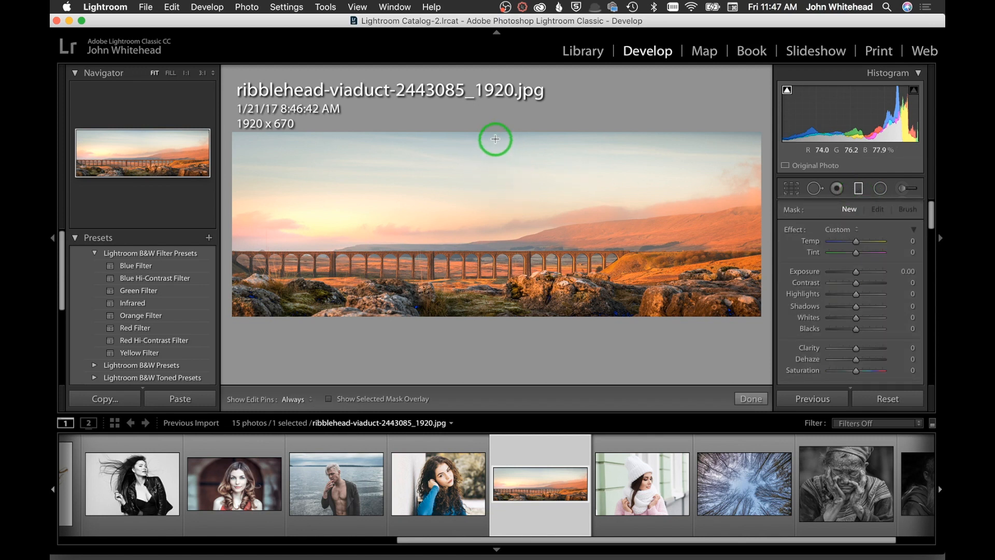
drag(491, 137, 492, 247)
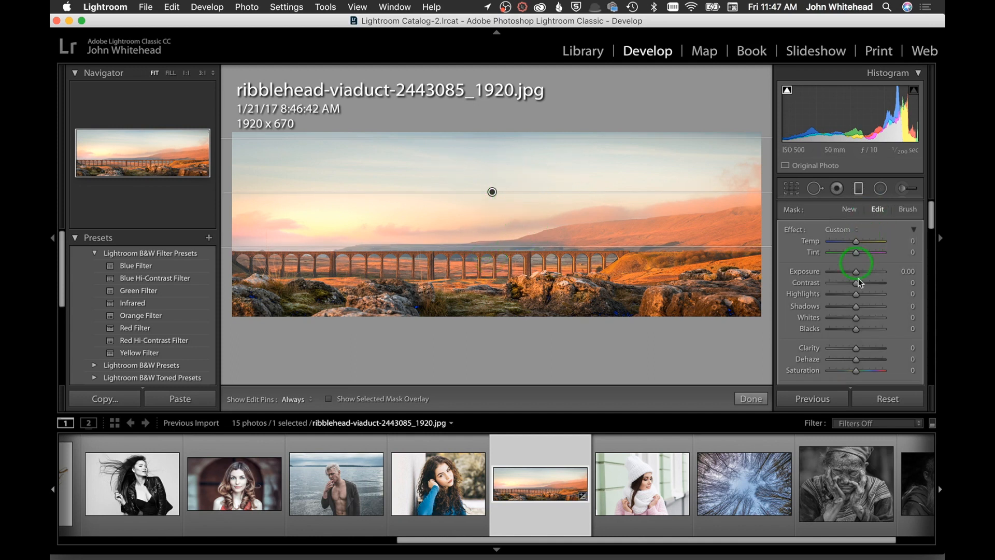
scroll(858, 280, down, 5)
scroll(857, 266, up, 5)
drag(855, 274, 843, 272)
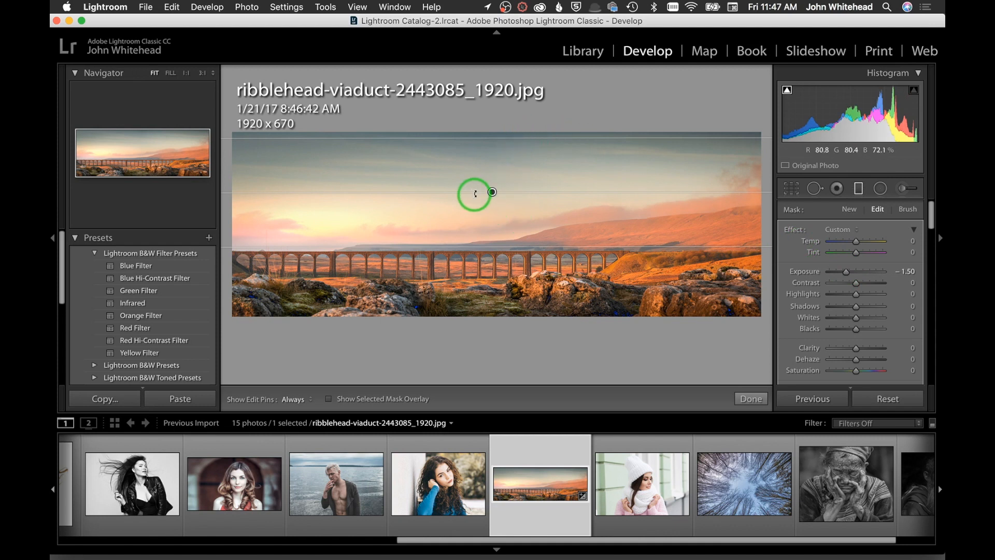
Step: Add a second graduated filter over the viaduct photo's sky, rotate it nearly level and shift it slightly down
drag(482, 193, 522, 244)
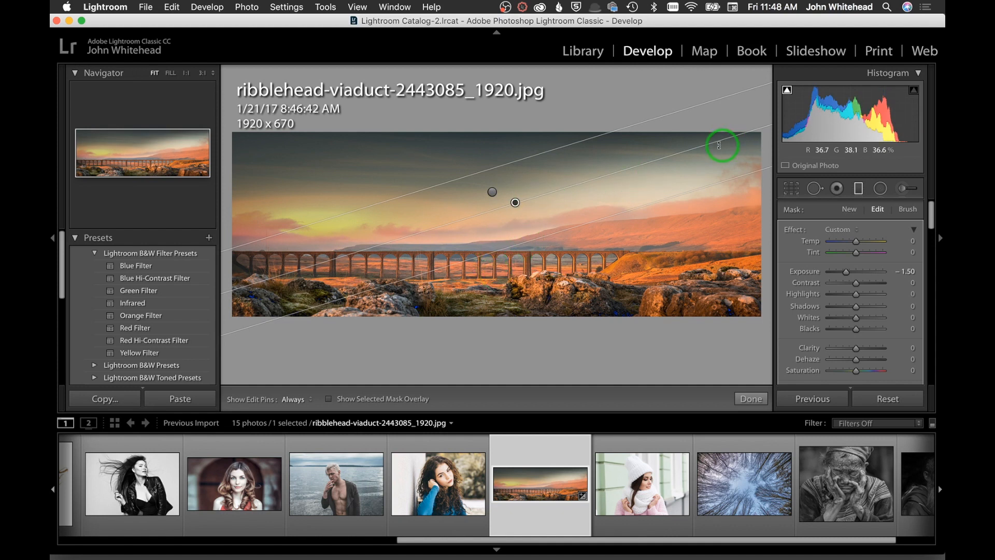
drag(706, 145, 707, 159)
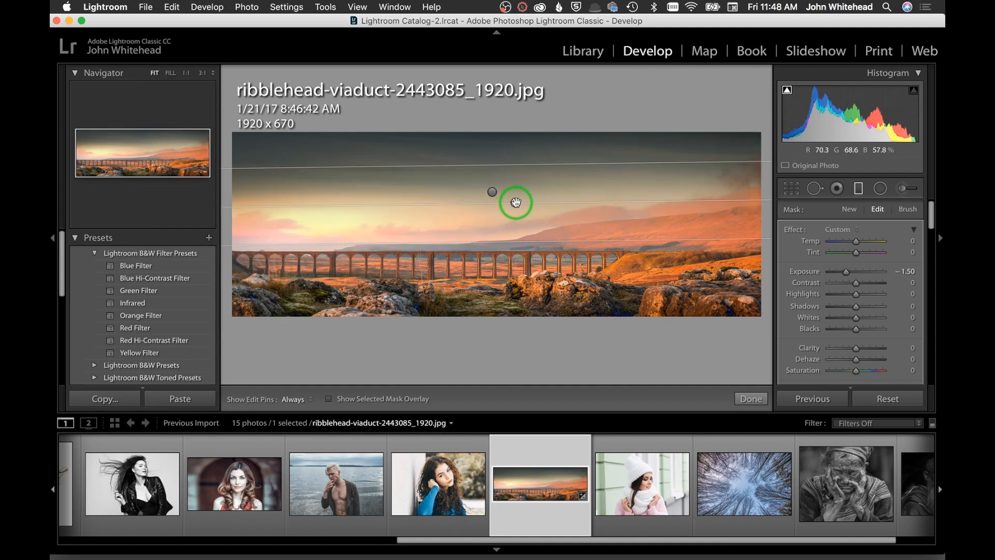
mouse_move(516, 202)
drag(515, 202, 514, 210)
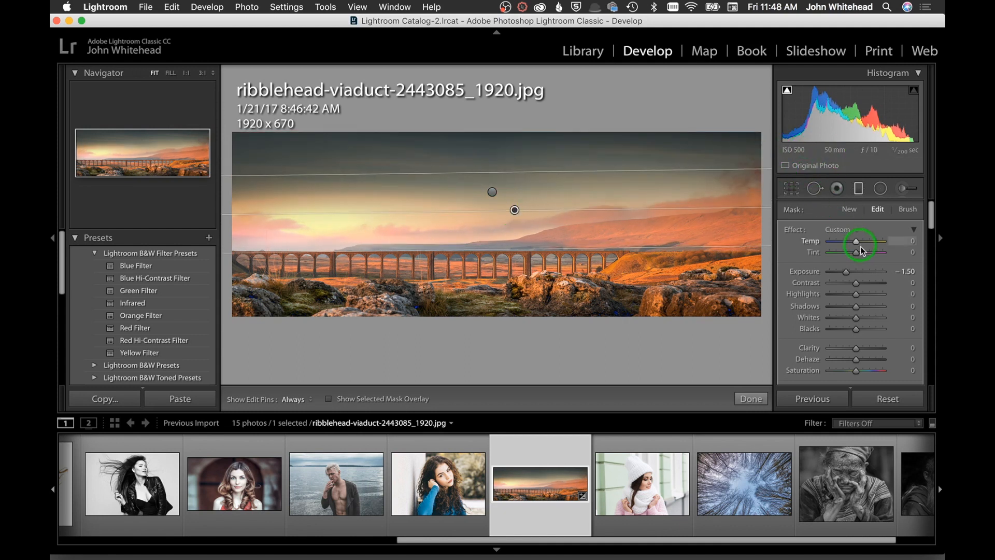
Step: Set the second graduated filter's exposure to −0.39, highlights to 16, shadows to 9 and clarity to 7
drag(846, 275, 854, 277)
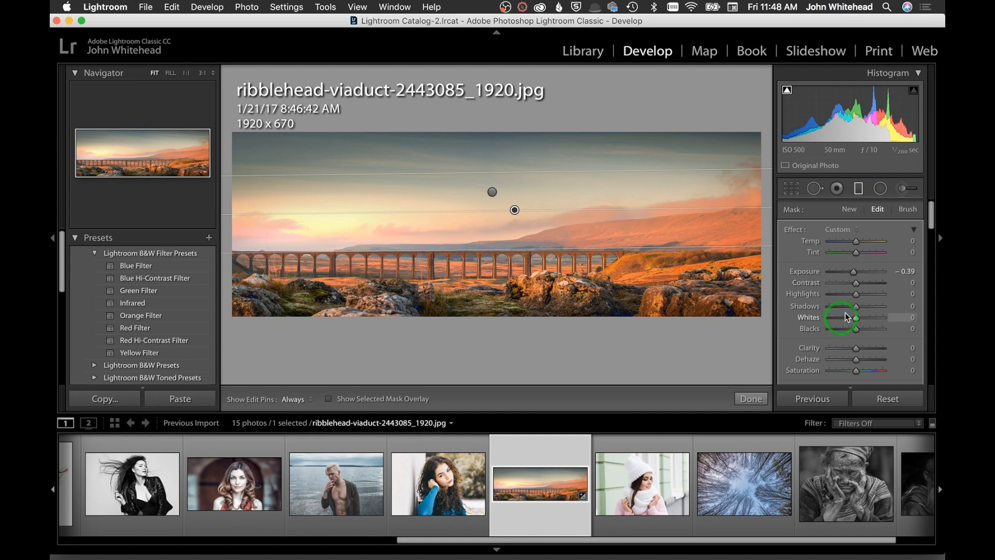
drag(853, 307, 912, 356)
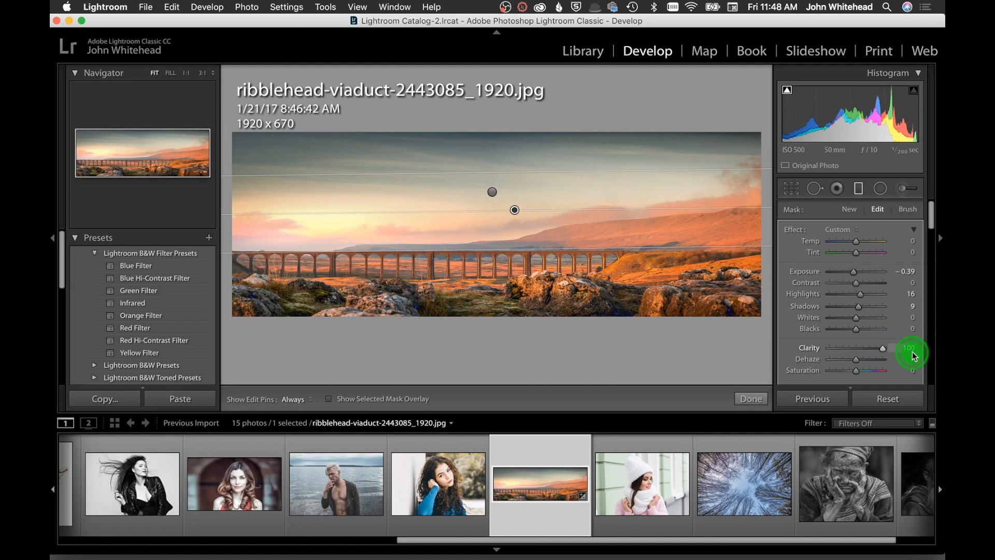
drag(907, 354, 858, 358)
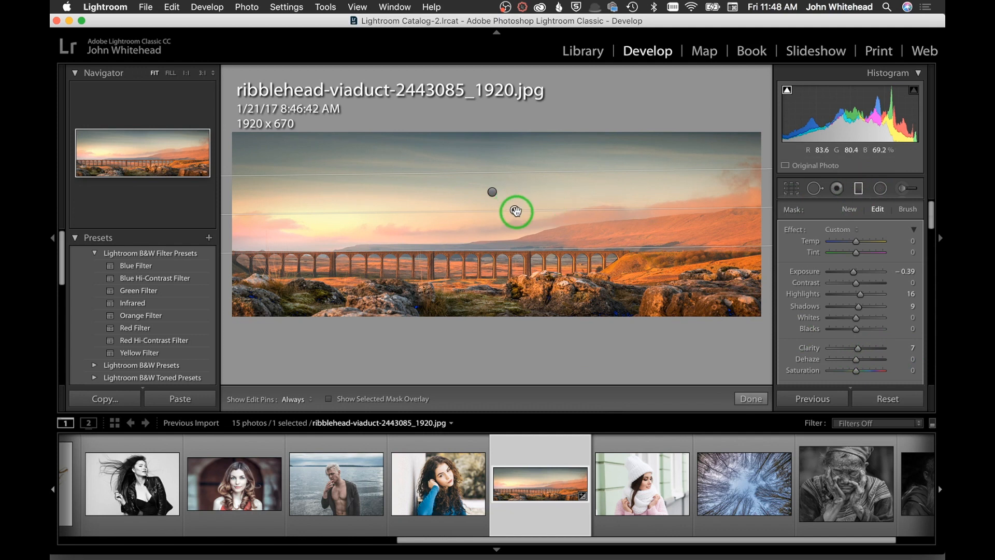
Step: Delete both graduated filters from the viaduct photo
click(492, 193)
key(Delete)
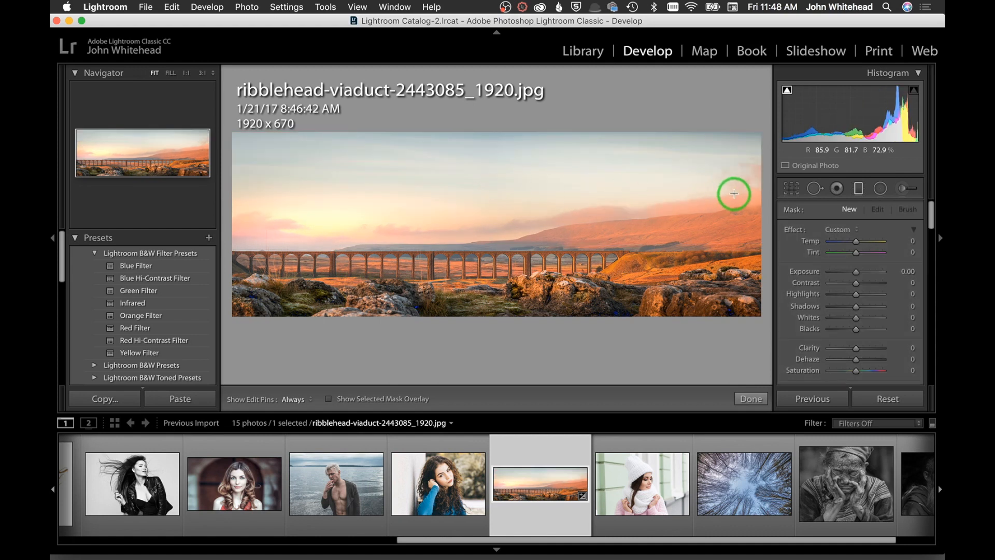
Step: Open the landscape photo turkey-3048299_1920.jpg for editing
drag(621, 541, 163, 549)
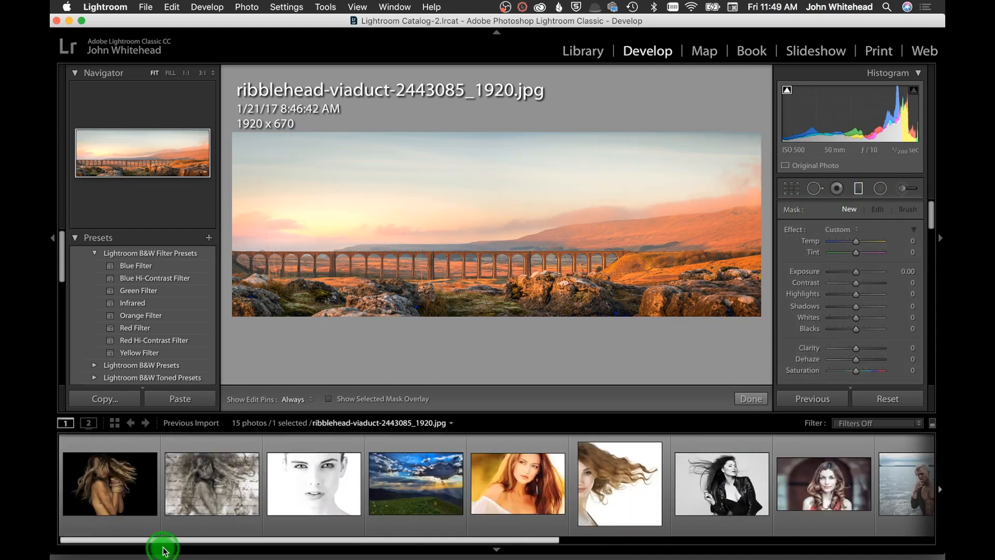
click(416, 483)
click(836, 187)
click(848, 187)
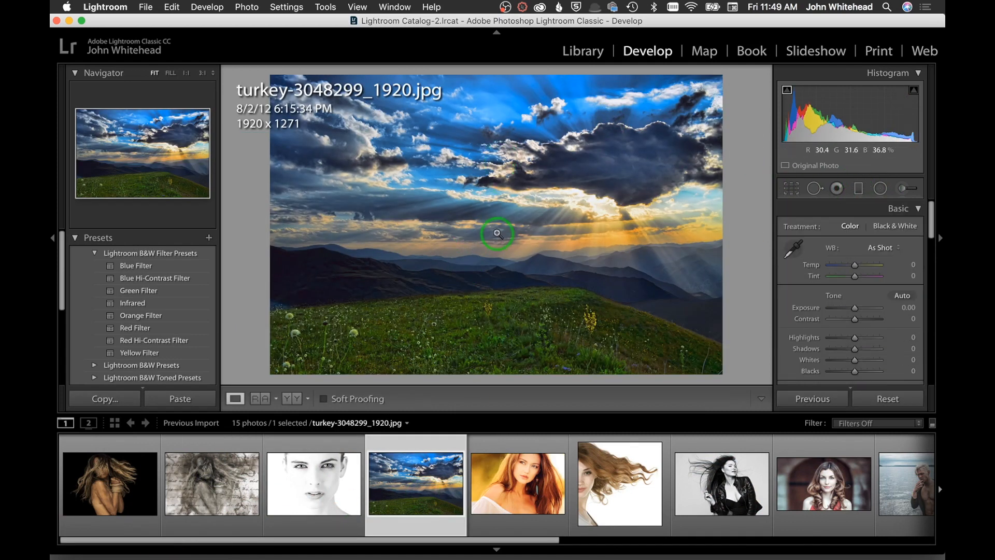
click(492, 194)
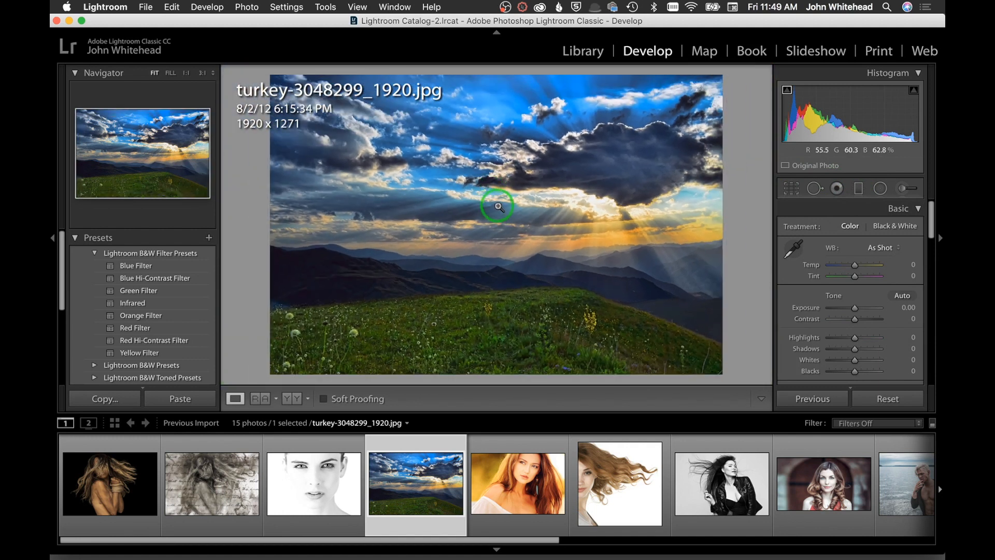
Step: Add a graduated filter across the landscape's horizon with contrast −100 and shadows 41
click(858, 188)
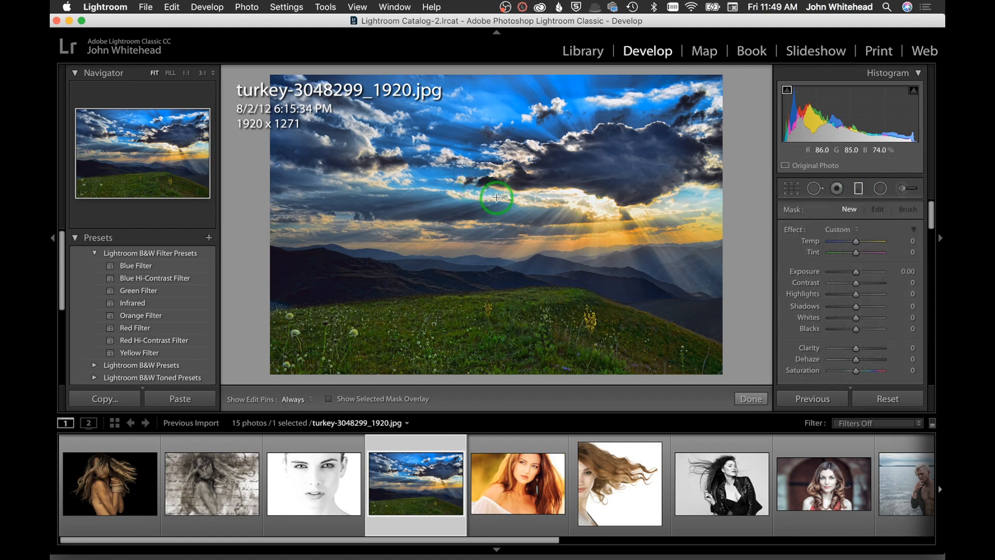
drag(494, 195, 496, 289)
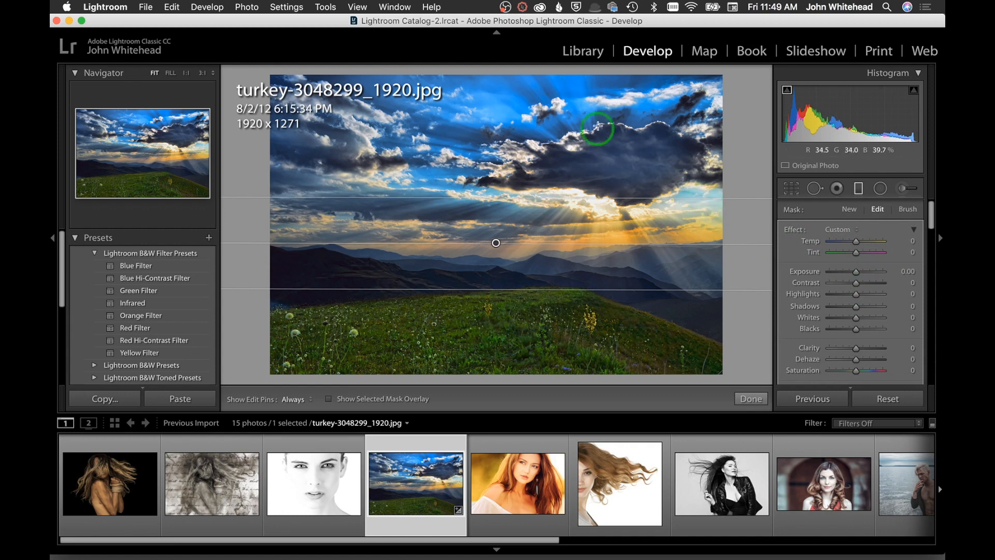
mouse_move(856, 282)
mouse_down()
mouse_move(828, 282)
mouse_move(857, 276)
mouse_up()
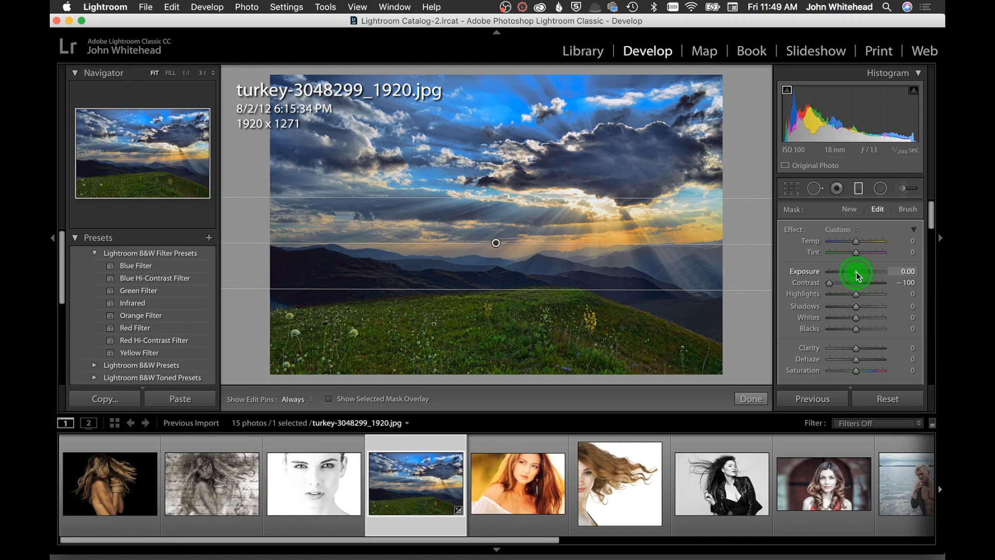
mouse_move(856, 306)
mouse_down()
mouse_move(875, 310)
mouse_move(866, 307)
mouse_up()
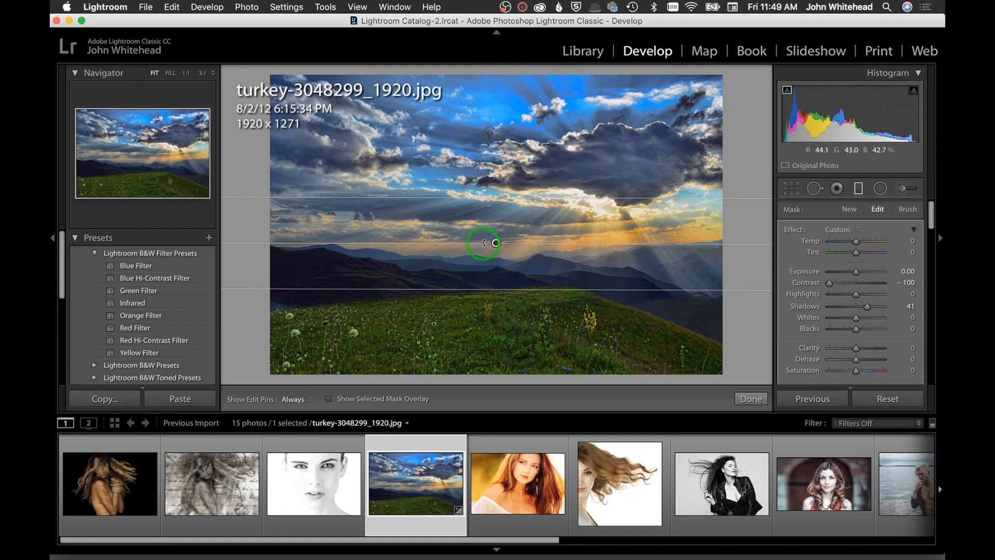
Step: Move the graduated filter down onto the edge of the grassy hill, and delete it
drag(496, 241, 496, 294)
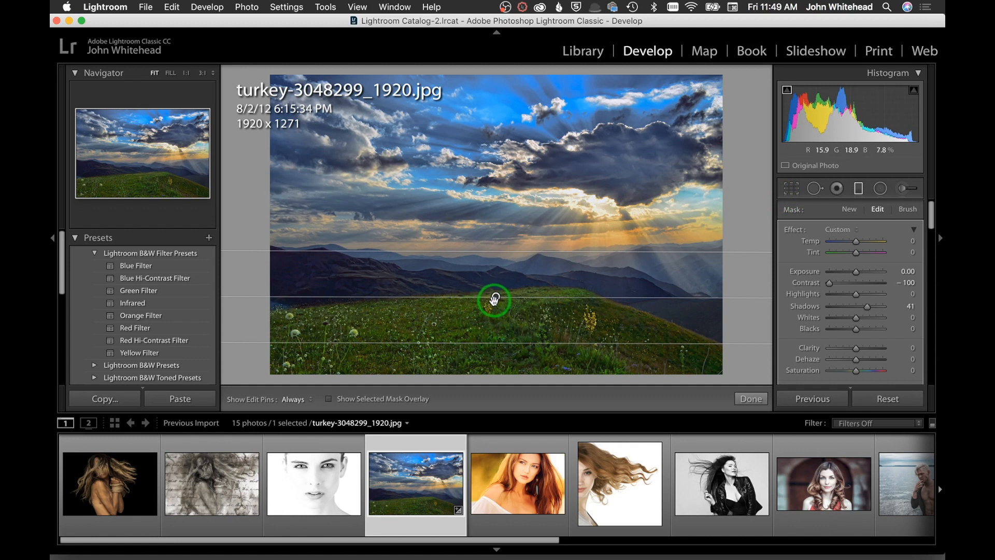
key(Delete)
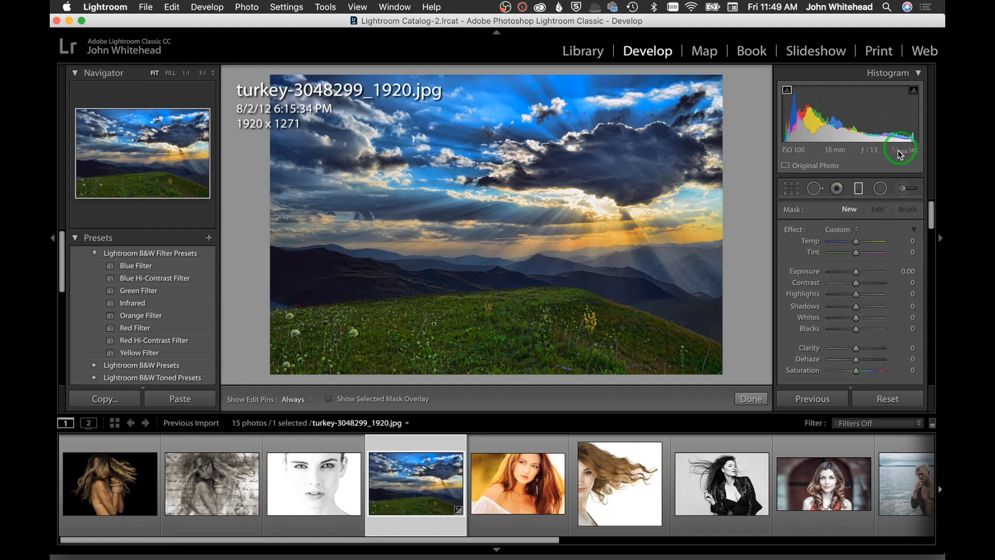
Step: Draw a wide radial filter around the centre of the landscape and set its exposure to −1.01
click(881, 190)
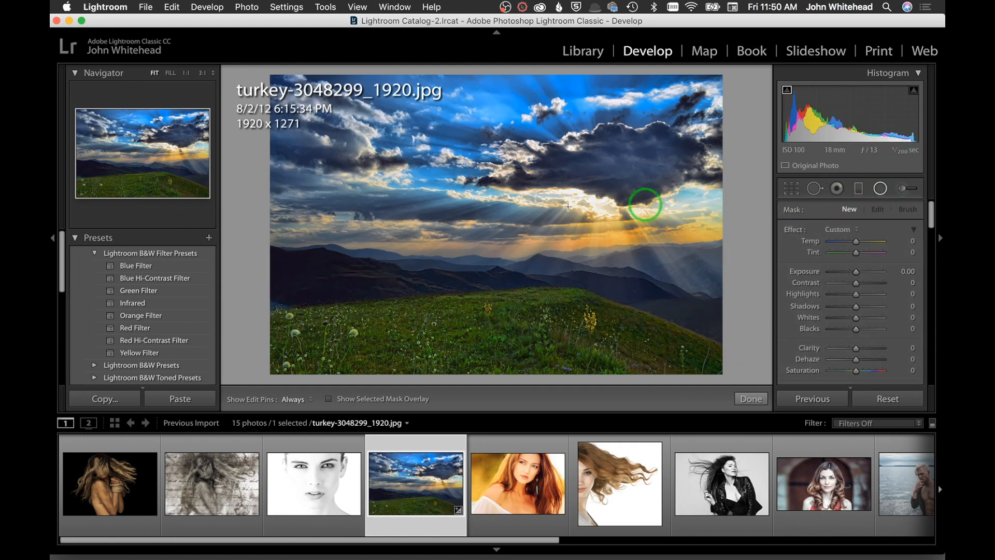
drag(396, 148, 564, 238)
drag(389, 150, 495, 235)
click(865, 275)
mouse_move(858, 275)
mouse_down()
mouse_move(866, 273)
mouse_move(840, 275)
mouse_move(851, 276)
mouse_up()
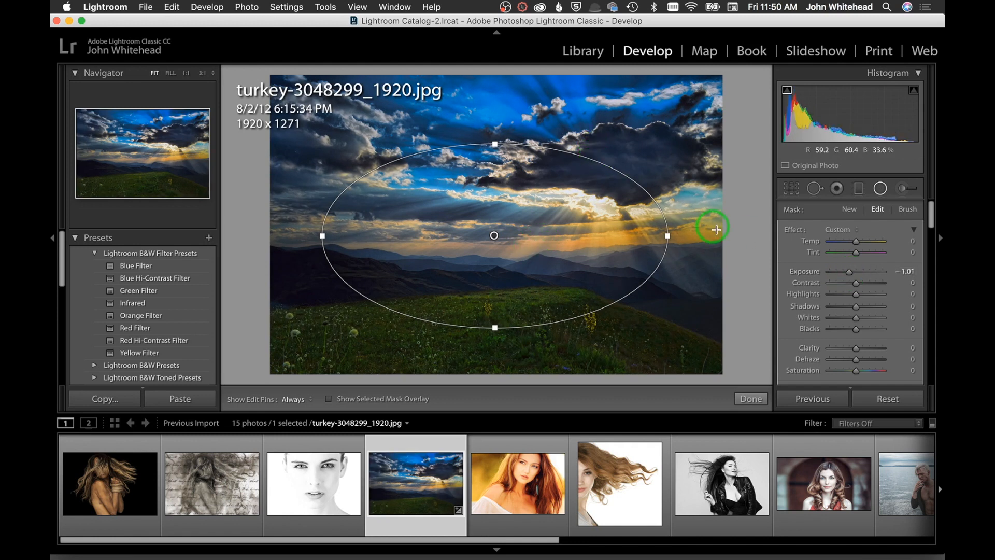
Step: Set the radial filter's shadows to 100 and exposure to 1.84, and delete the filter
drag(856, 309, 930, 303)
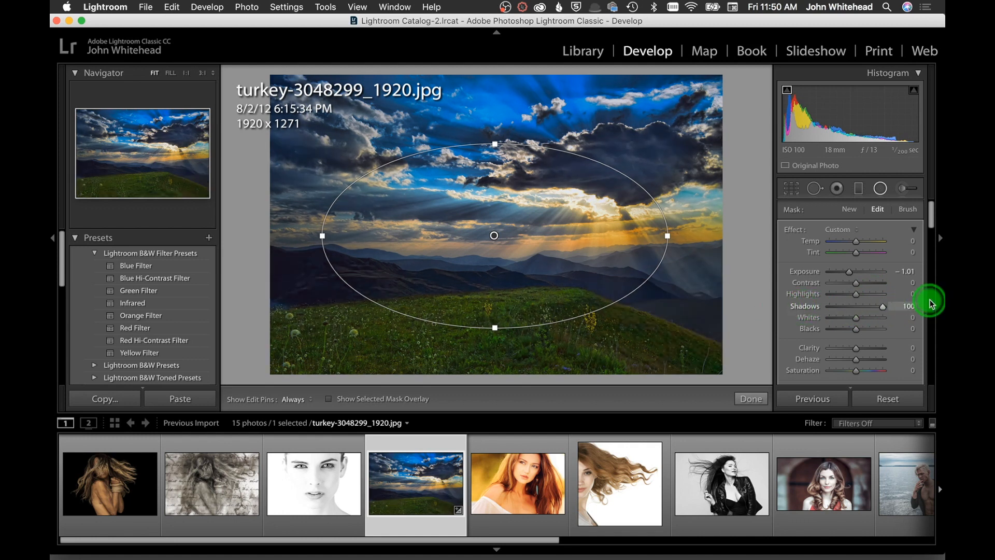
drag(851, 280, 870, 274)
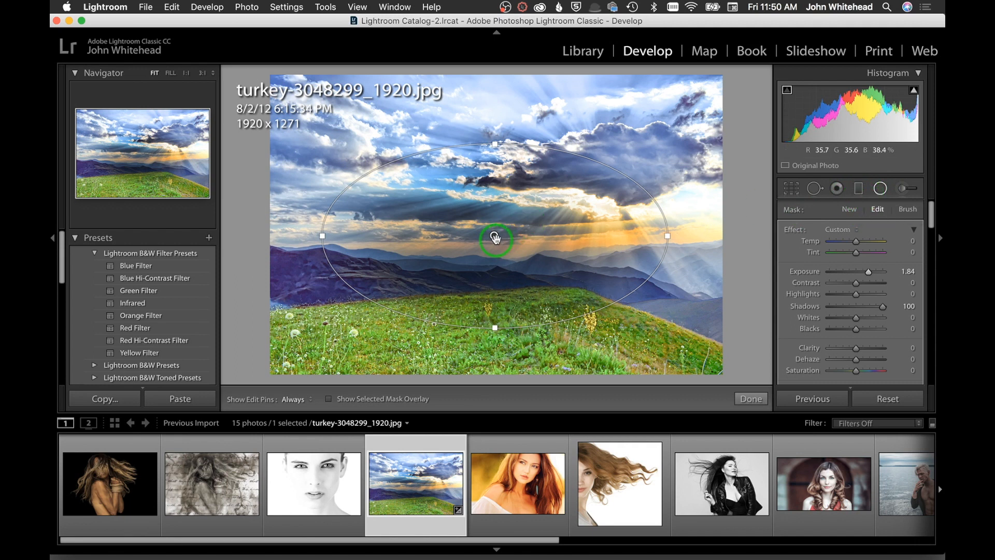
key(Delete)
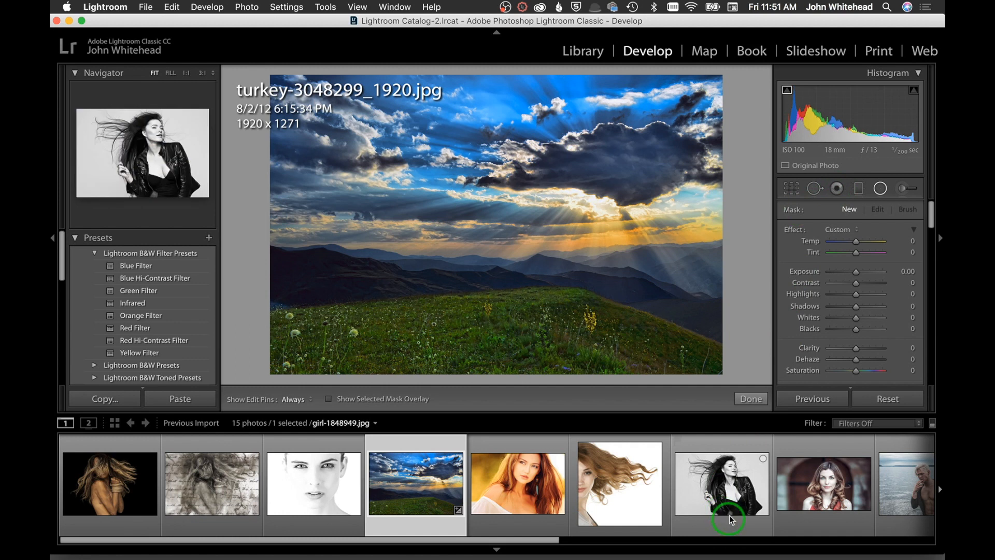
Step: Open portrait-1961529_1920.jpg and apply Red Eye Correction to the eye on the right side of the image
click(809, 487)
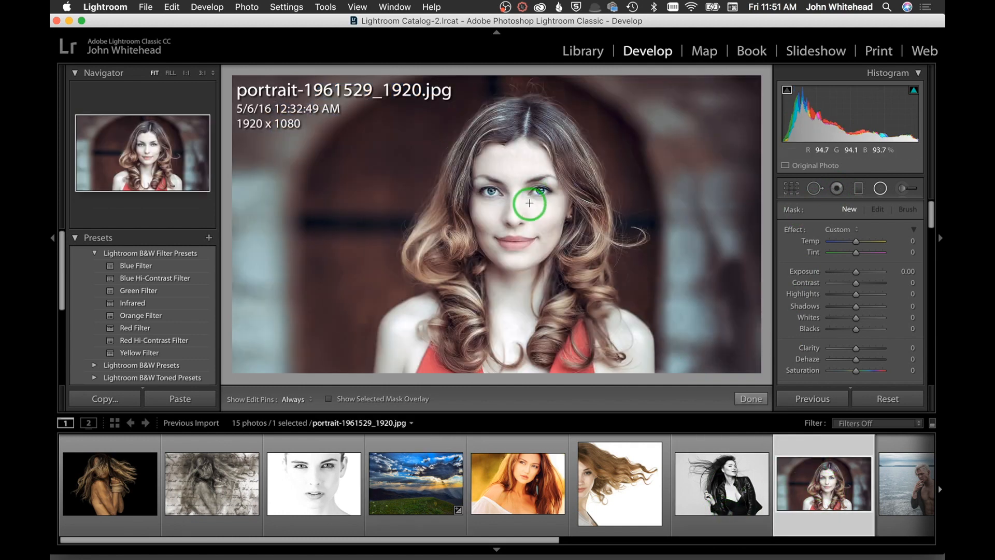
key(super+equal)
key(super+equal)
key(super+equal)
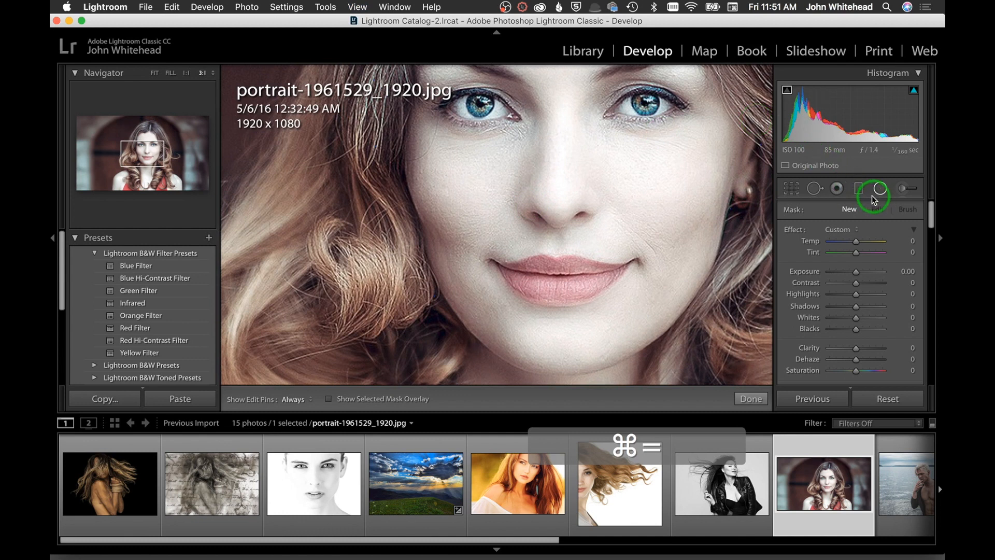
click(837, 188)
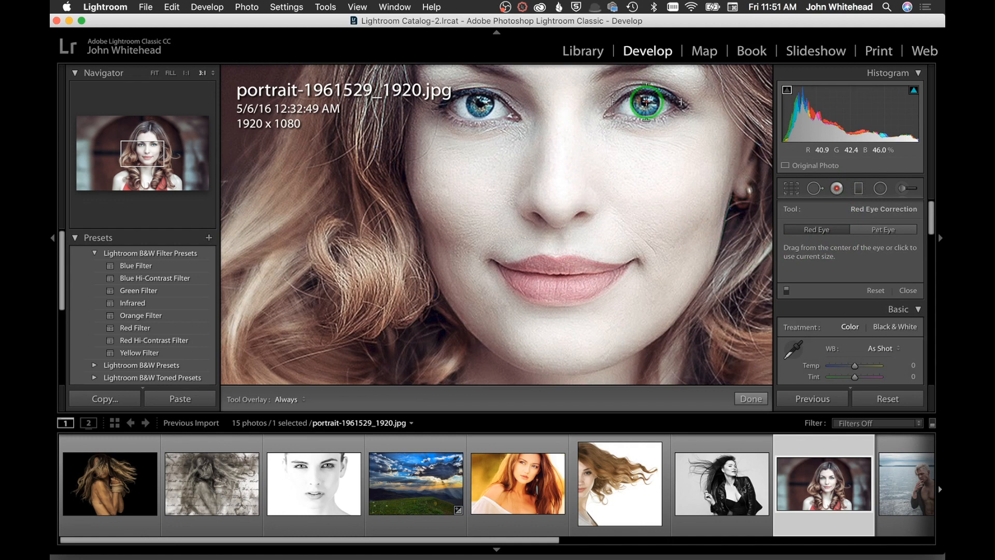
click(646, 102)
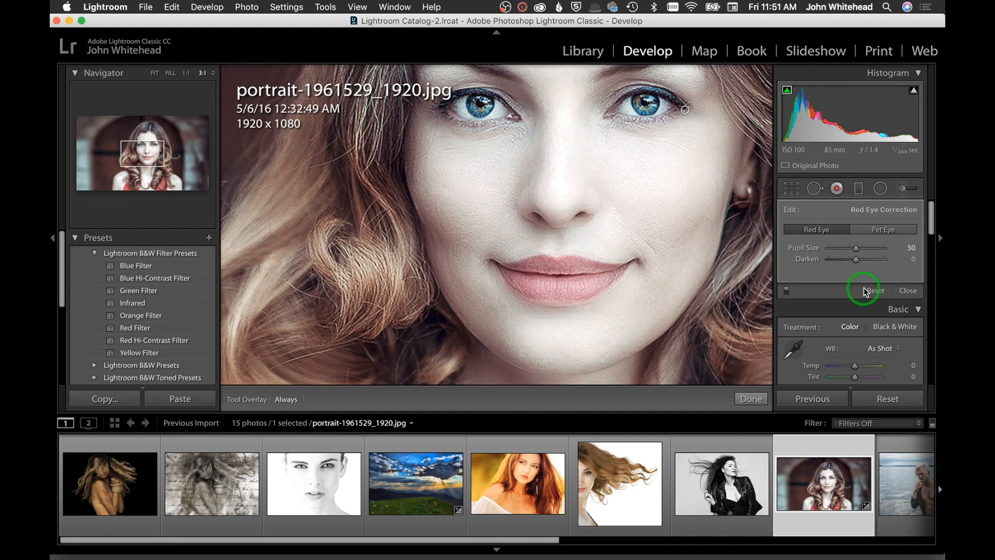
Step: Set the red-eye correction's pupil size to 81 and darken to 8, and close the tool
mouse_move(855, 251)
mouse_down()
mouse_move(839, 250)
mouse_move(874, 251)
mouse_up()
drag(856, 259, 858, 262)
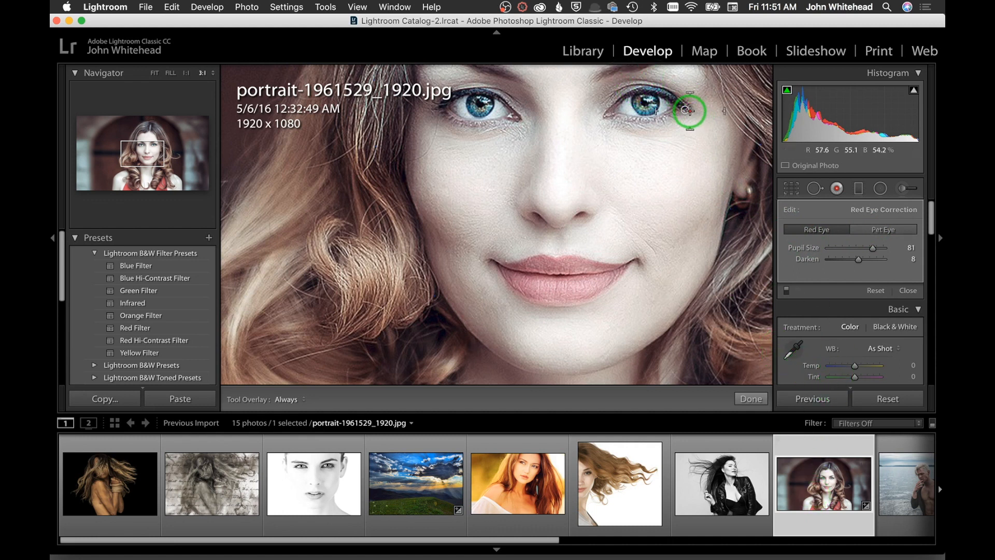
click(836, 188)
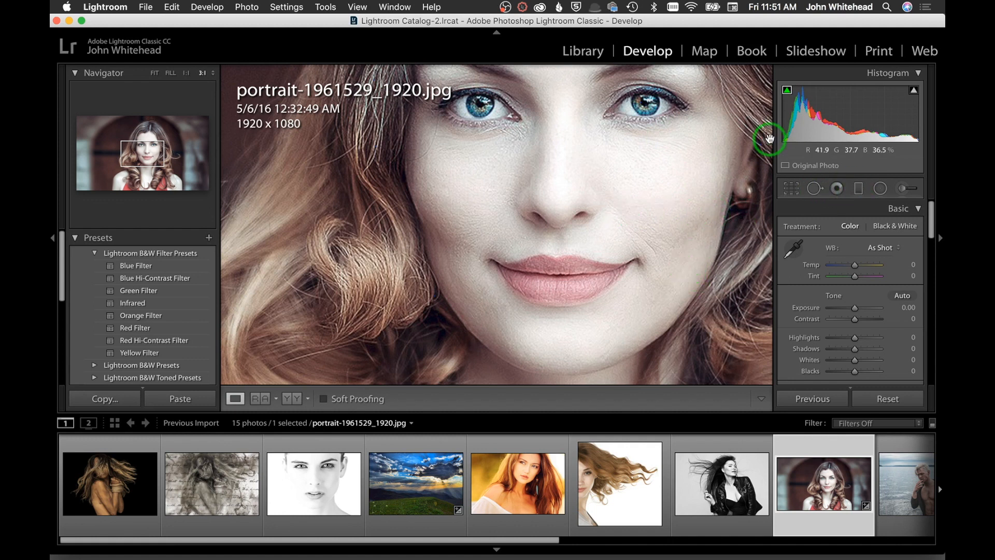
key(super+minus)
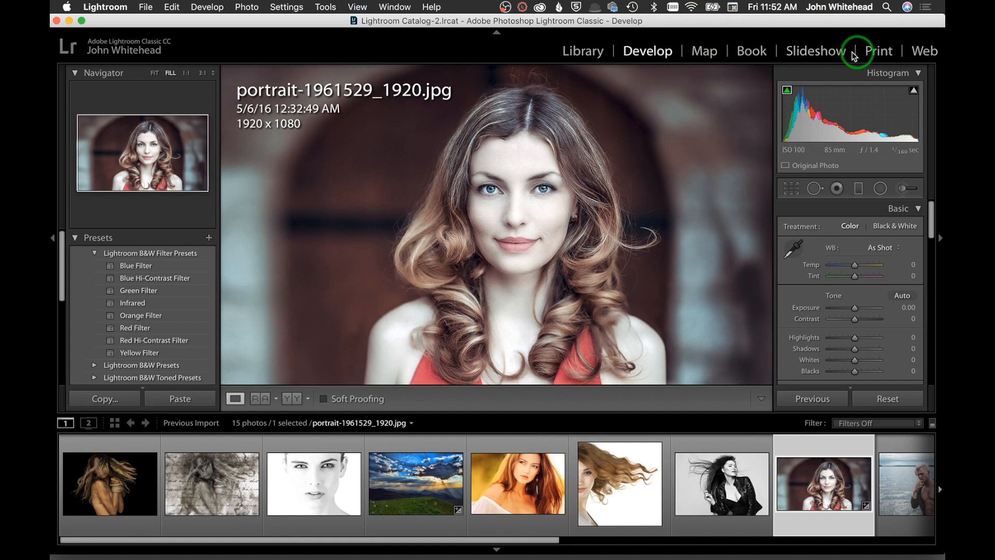
Step: View the Map module, and page through the unsaved book in the Book module up to page 6
click(704, 54)
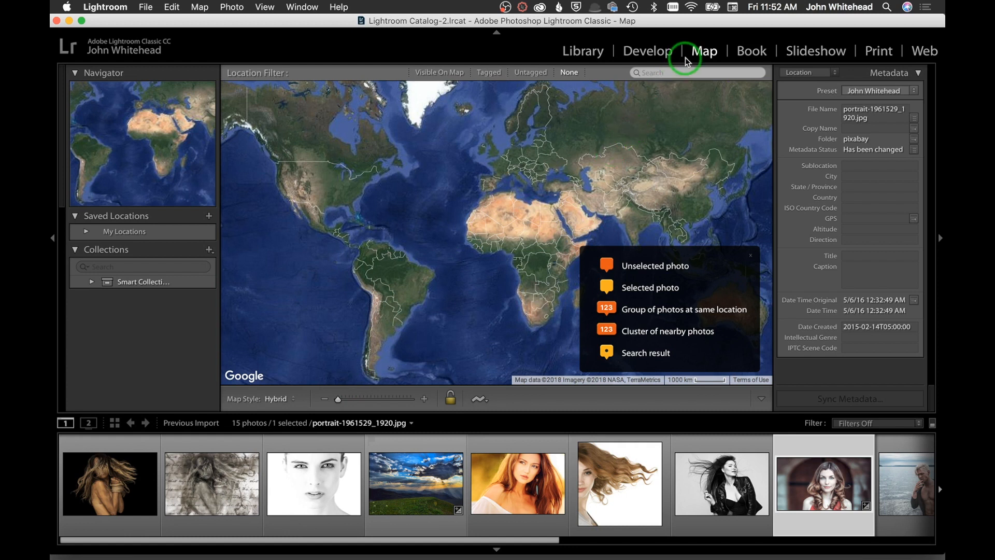
click(752, 49)
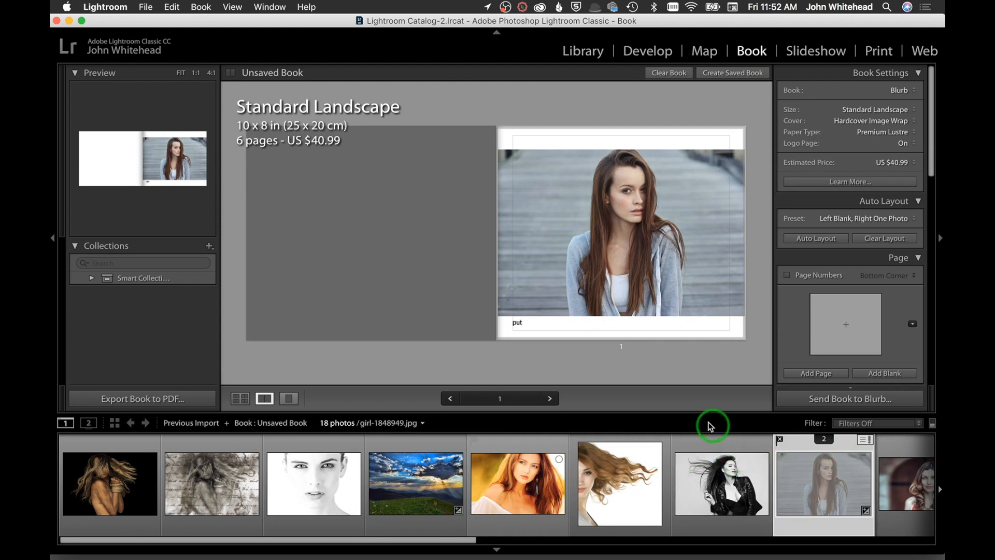
click(551, 398)
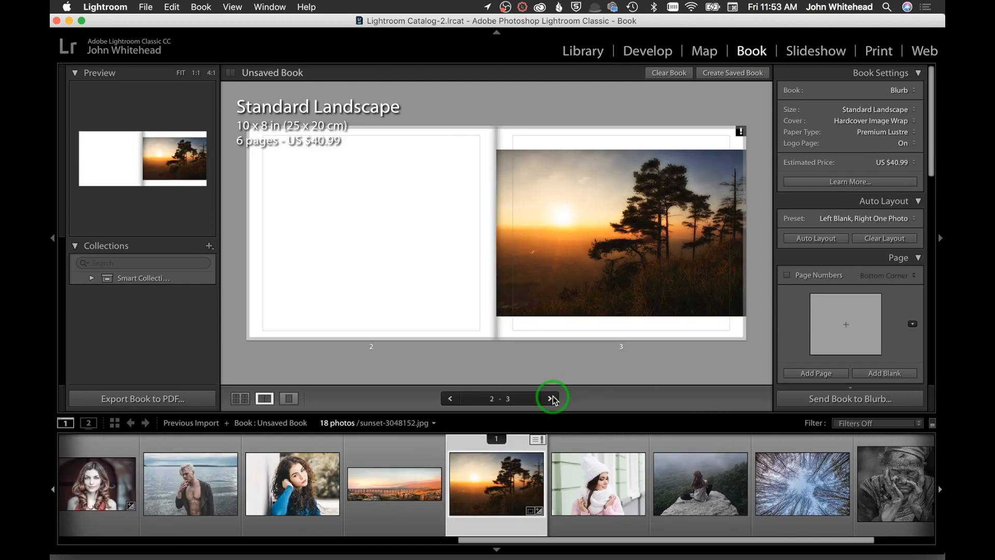
click(551, 398)
click(551, 398)
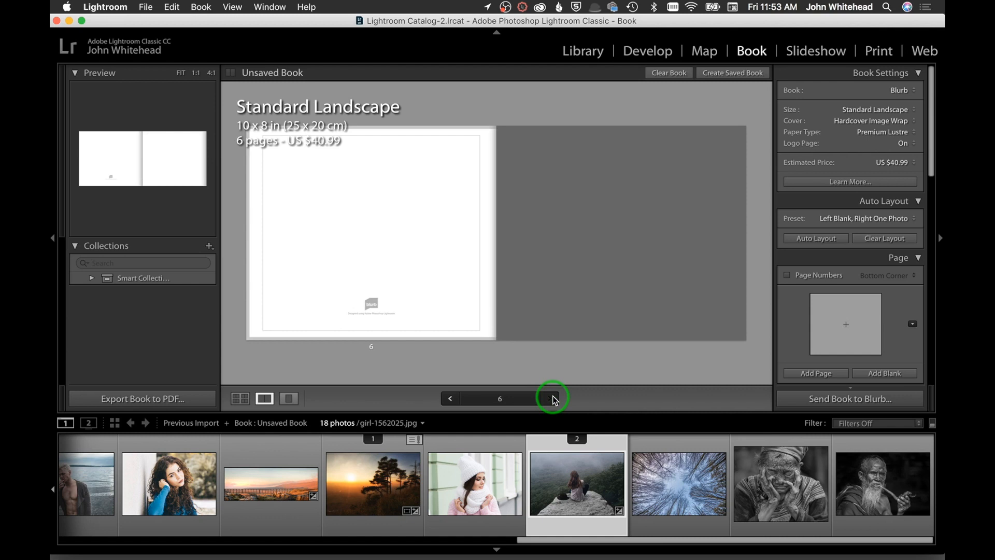
Step: Go back through the book spreads to page 1
click(449, 398)
click(450, 398)
click(450, 397)
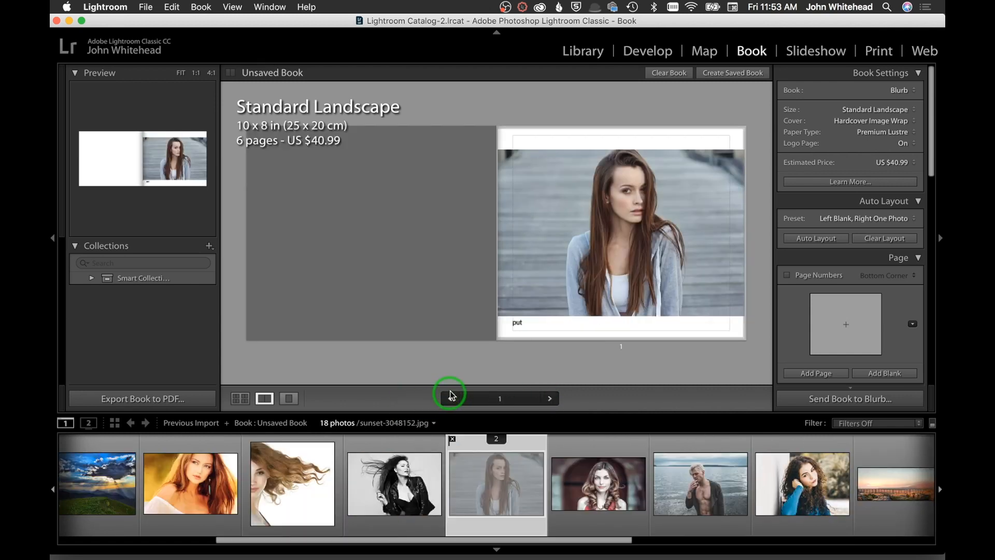
Step: Review the available book output types and page sizes, keeping Blurb and Standard Landscape
click(912, 91)
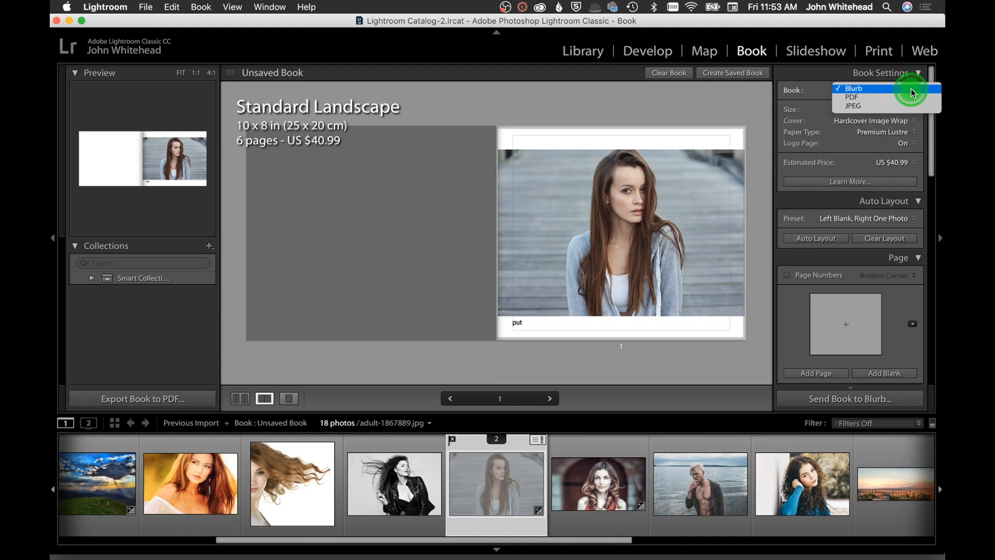
click(912, 91)
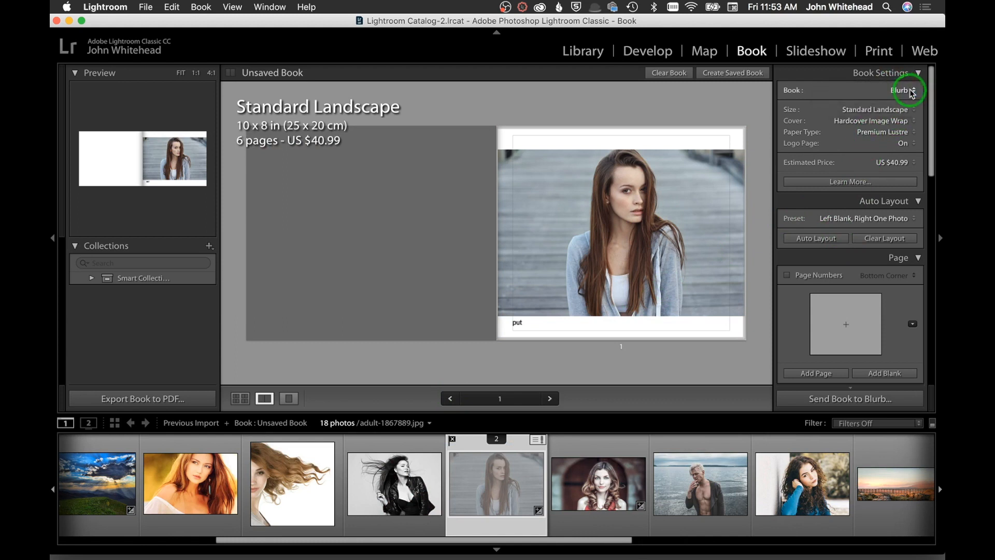
click(912, 95)
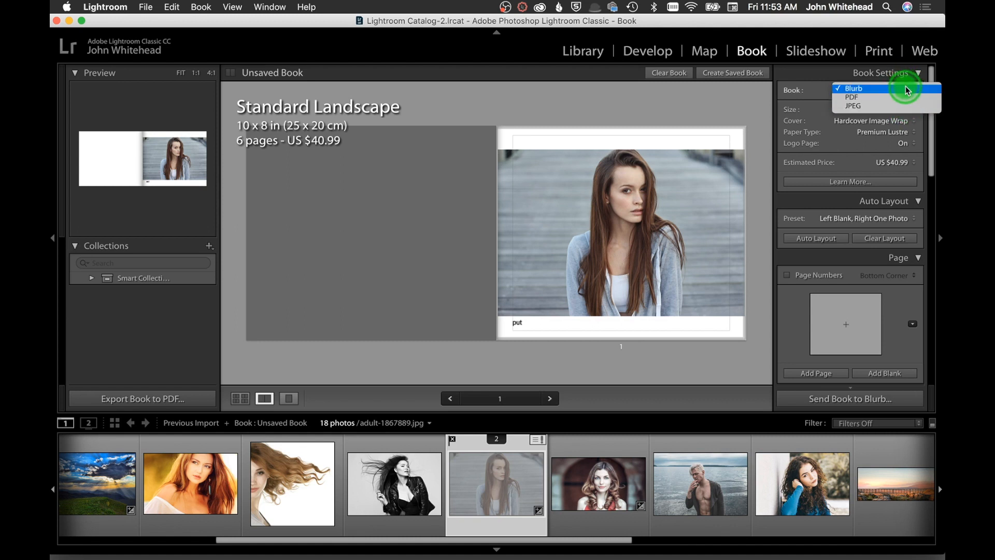
click(904, 88)
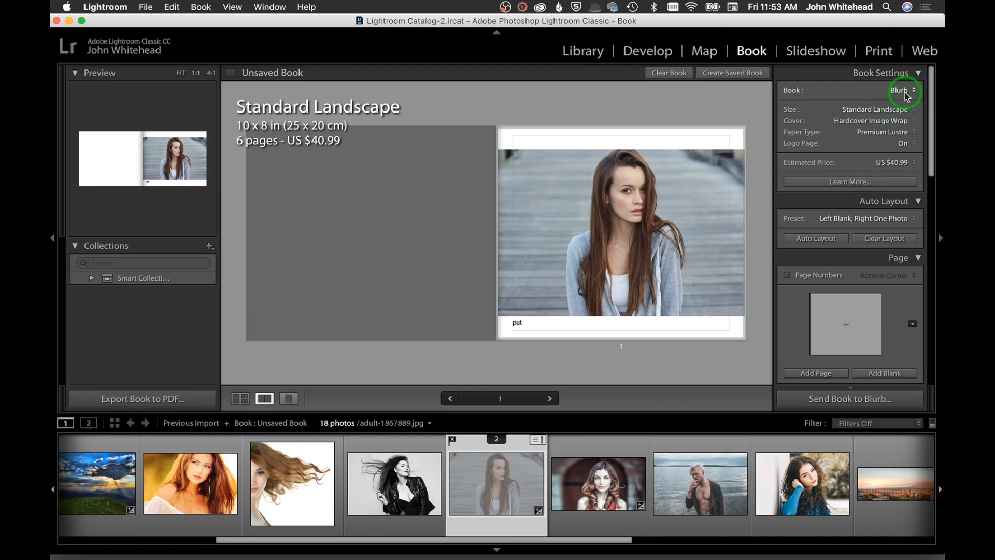
click(873, 110)
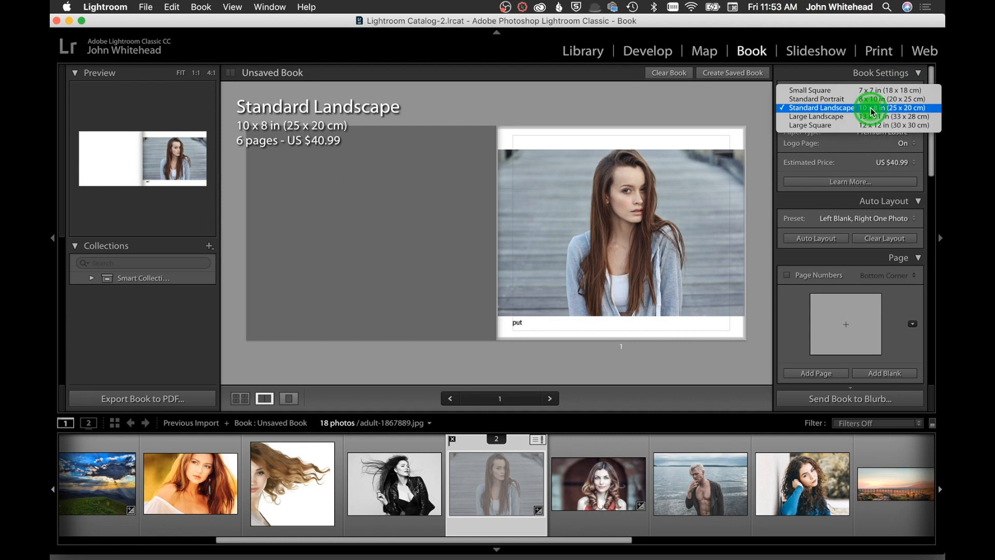
click(872, 110)
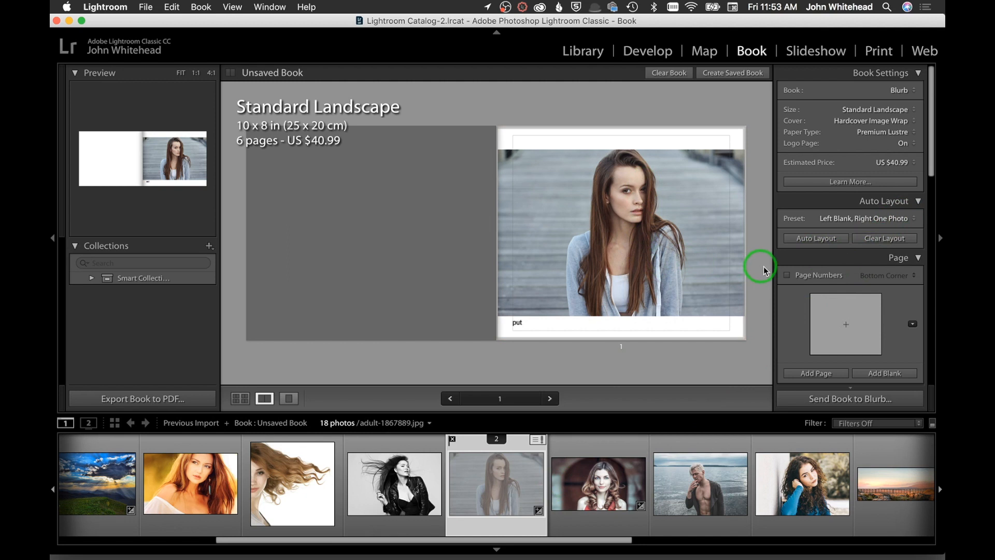
Step: Replace the photo on page 1 with water-3062235.jpg, and set its photo text offset to 70 pt
drag(720, 487, 646, 211)
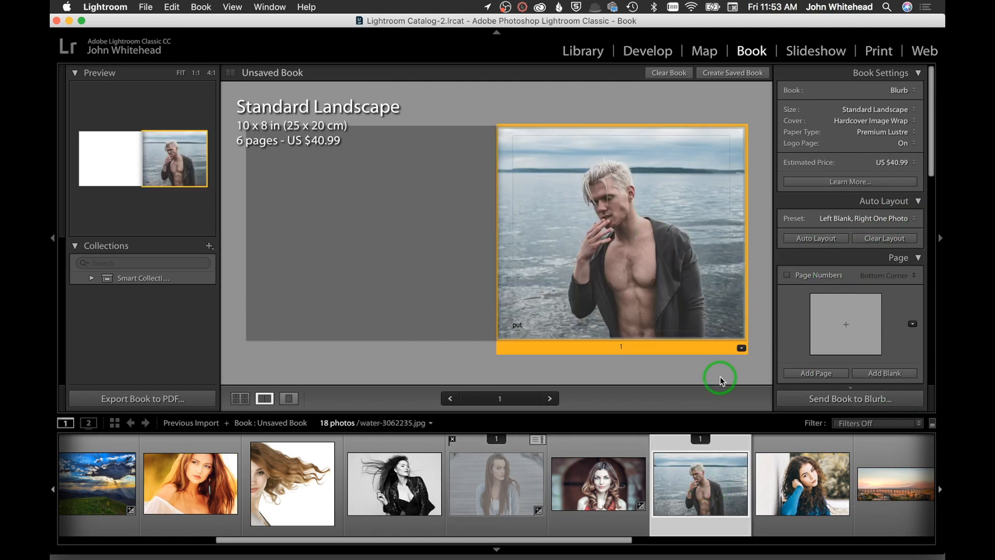
scroll(868, 275, down, 6)
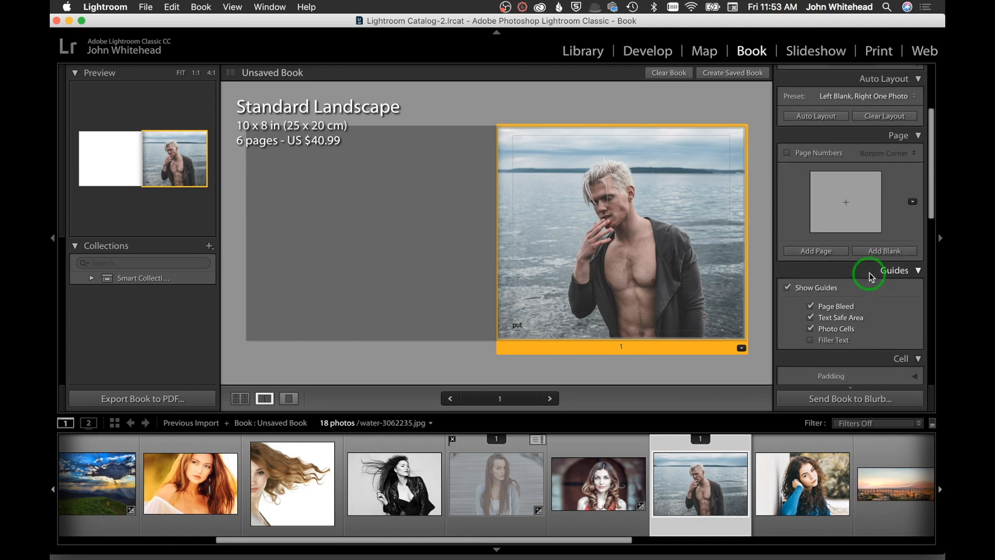
scroll(870, 276, down, 3)
mouse_move(823, 276)
mouse_down()
mouse_move(831, 279)
mouse_move(822, 276)
mouse_up()
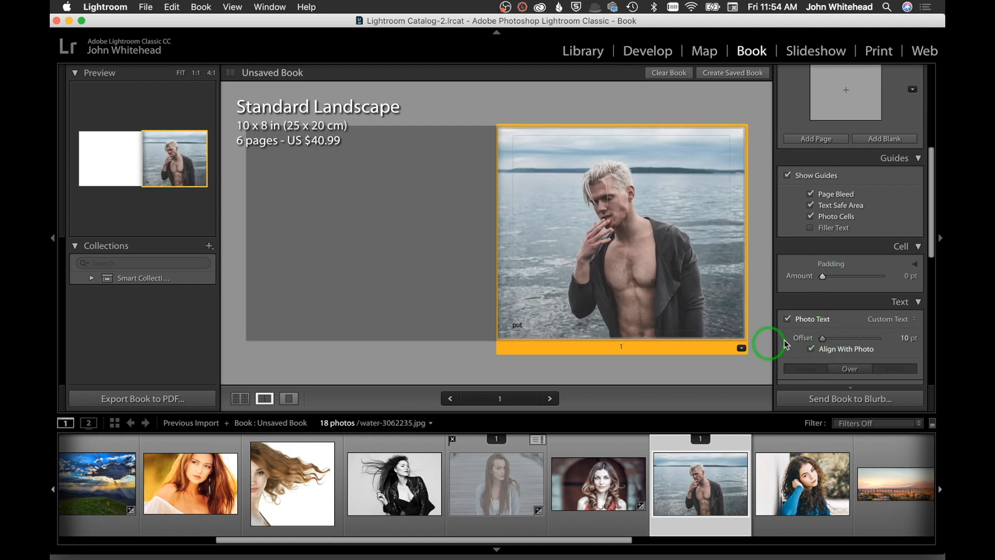
drag(823, 341, 823, 339)
click(516, 323)
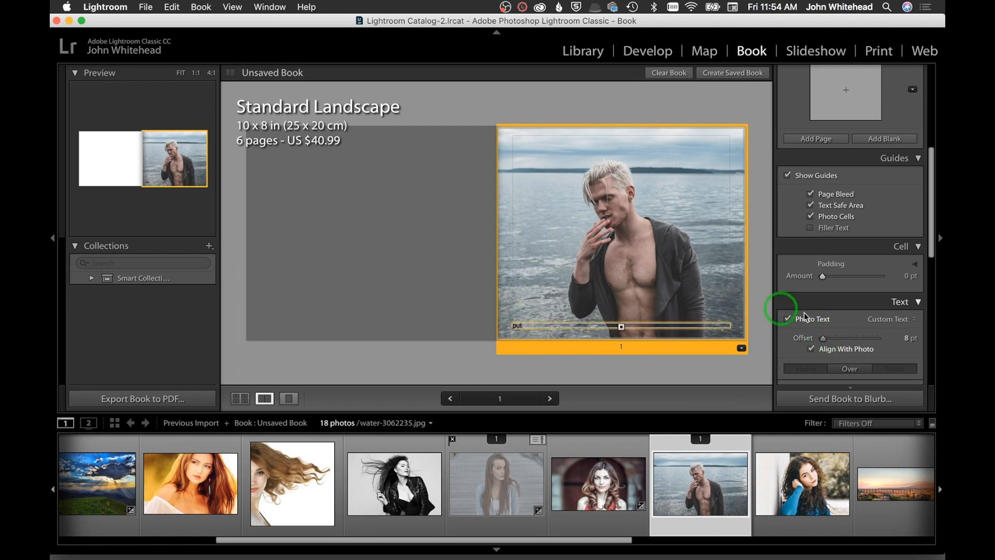
drag(823, 338, 875, 357)
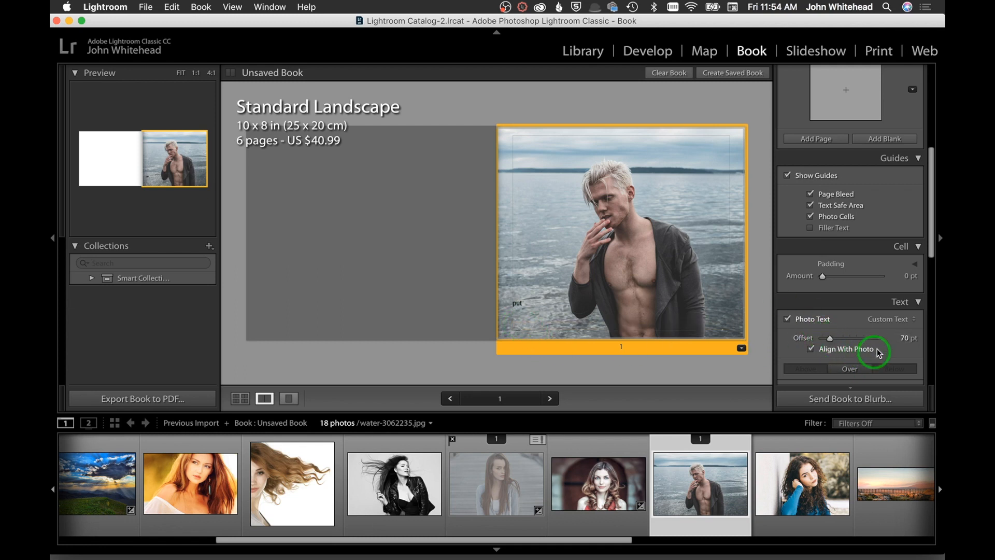
Step: Select the photo text on page 1 and view the fonts available for it
scroll(876, 357, down, 6)
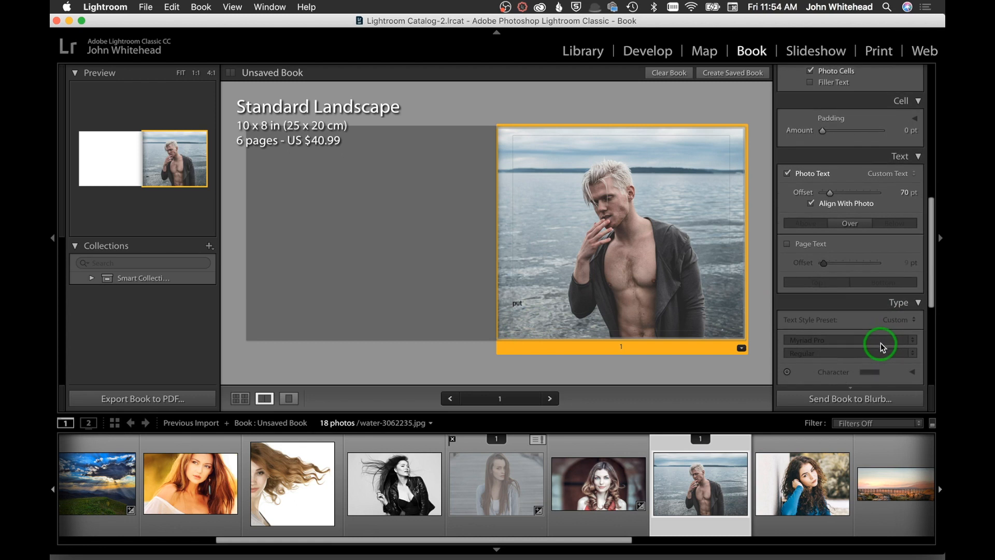
scroll(881, 347, down, 7)
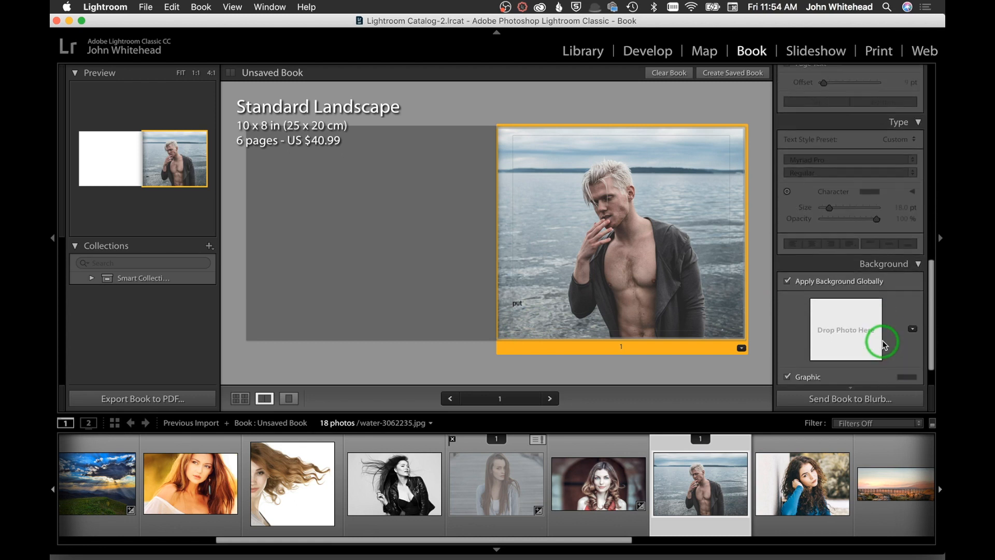
click(521, 304)
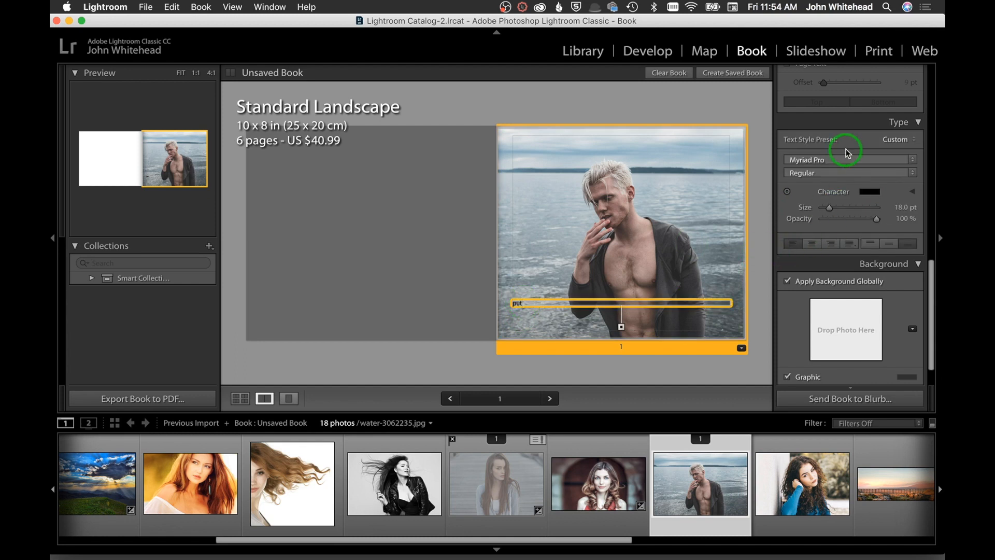
click(912, 159)
click(913, 160)
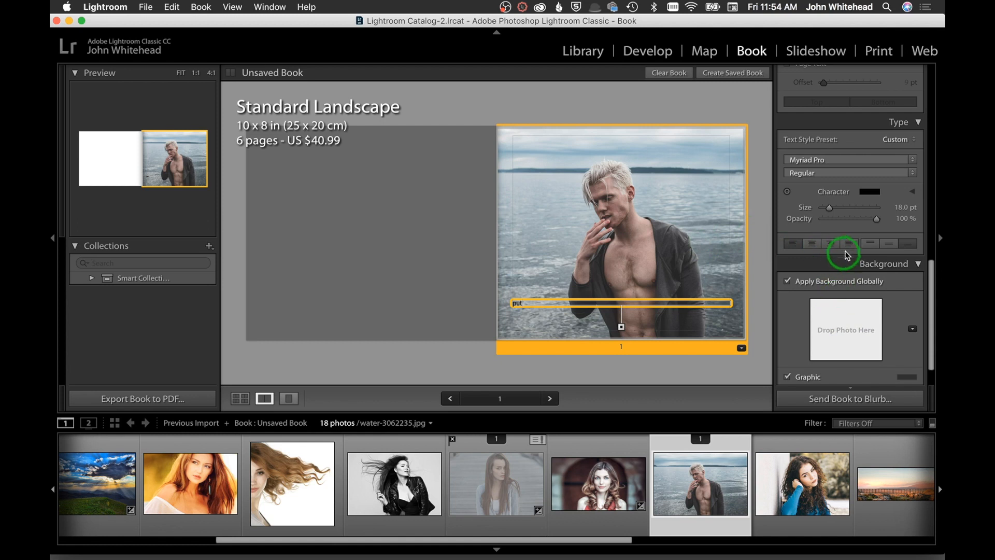
Step: View the book's background color picker, close it without a change, and return to the book settings
scroll(883, 336, down, 1)
scroll(883, 335, down, 3)
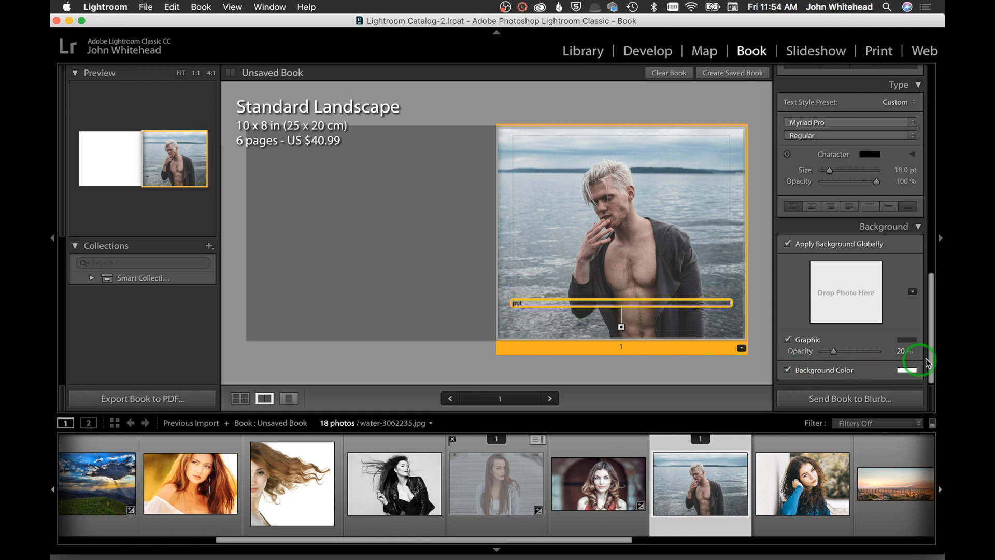
click(907, 370)
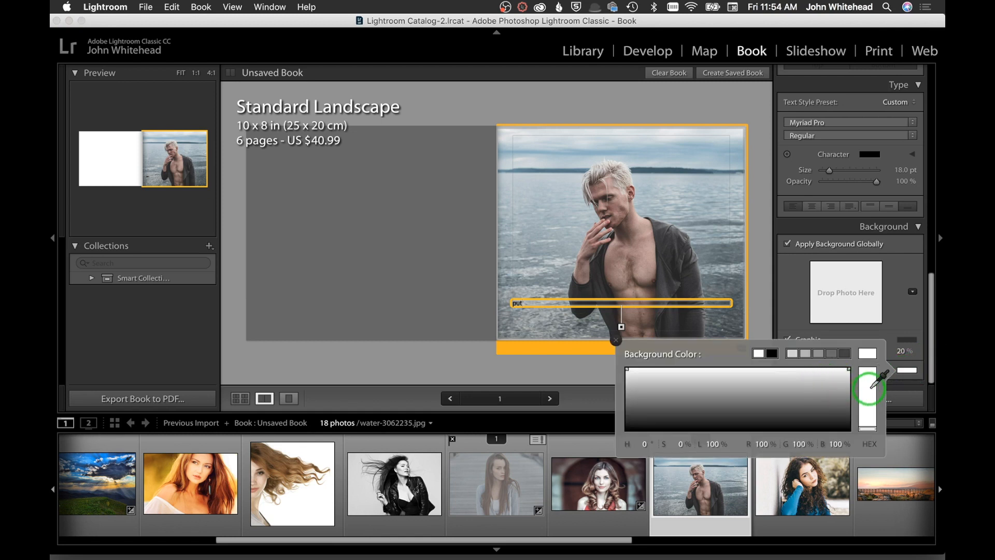
click(905, 376)
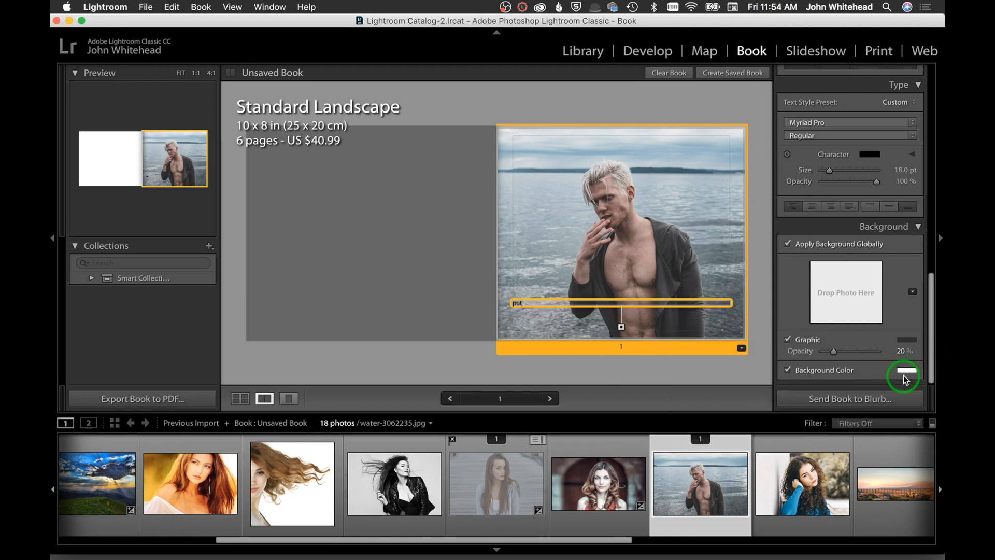
scroll(899, 362, up, 10)
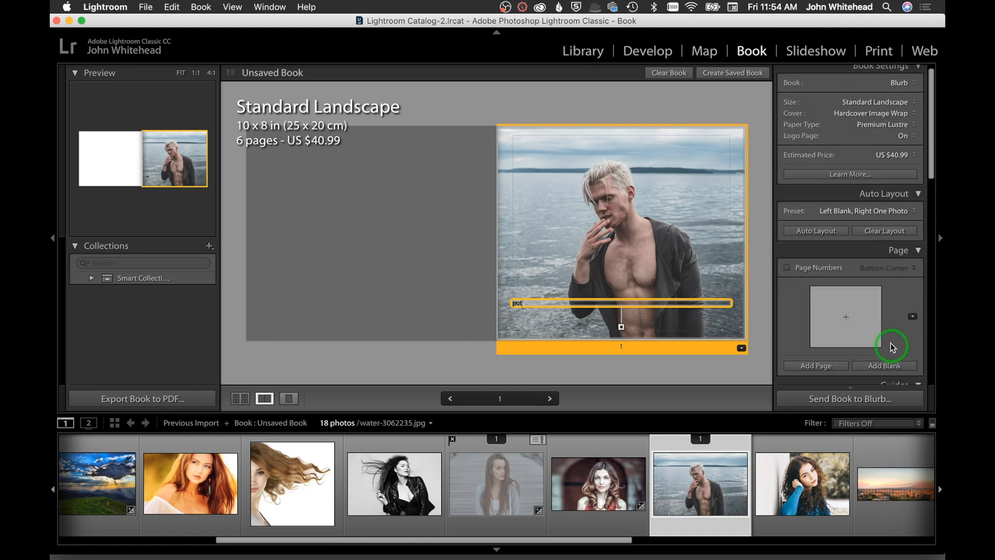
scroll(889, 334, up, 1)
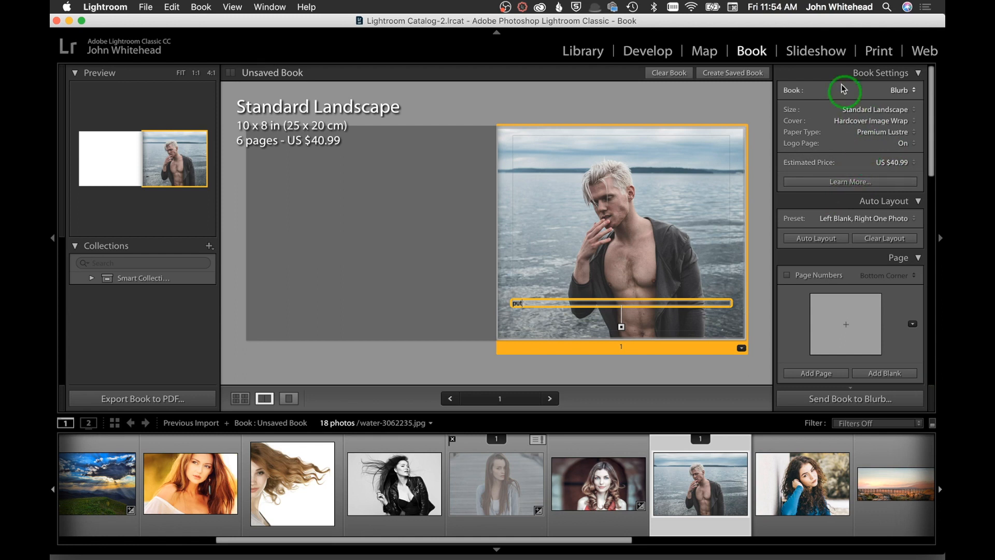
Step: In the Slideshow module, try Zoom to Fill Frame and turn it back off, and set the cast shadow opacity to 21%
click(824, 51)
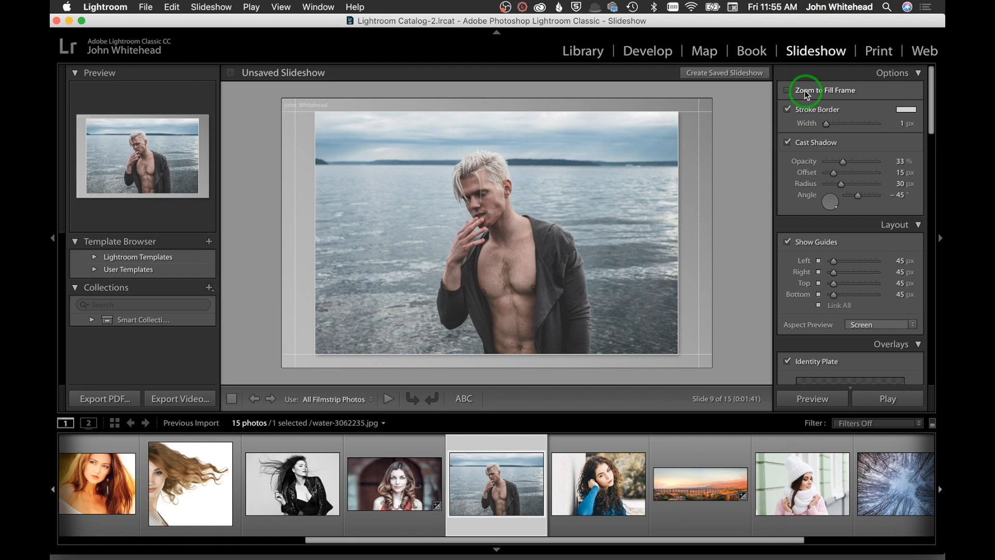
click(787, 91)
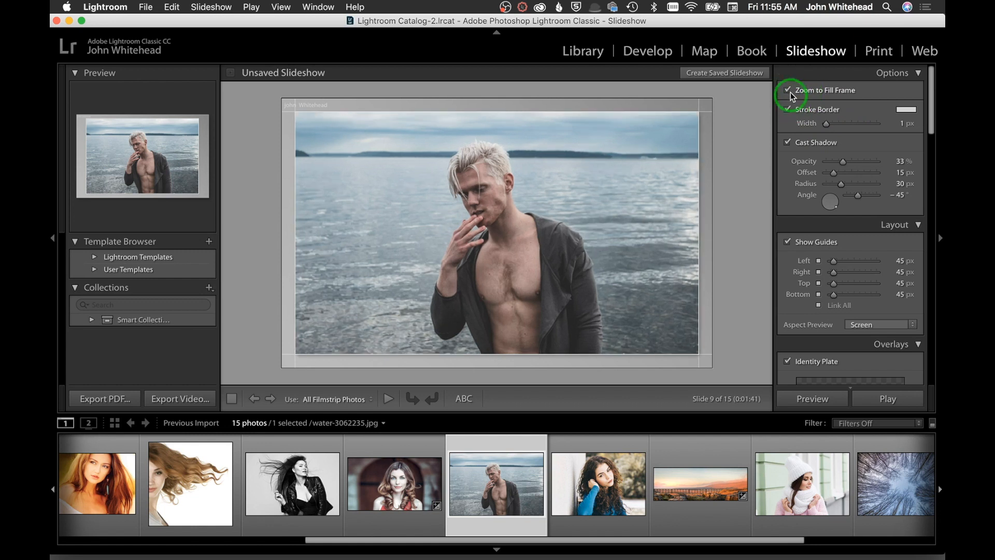
click(787, 91)
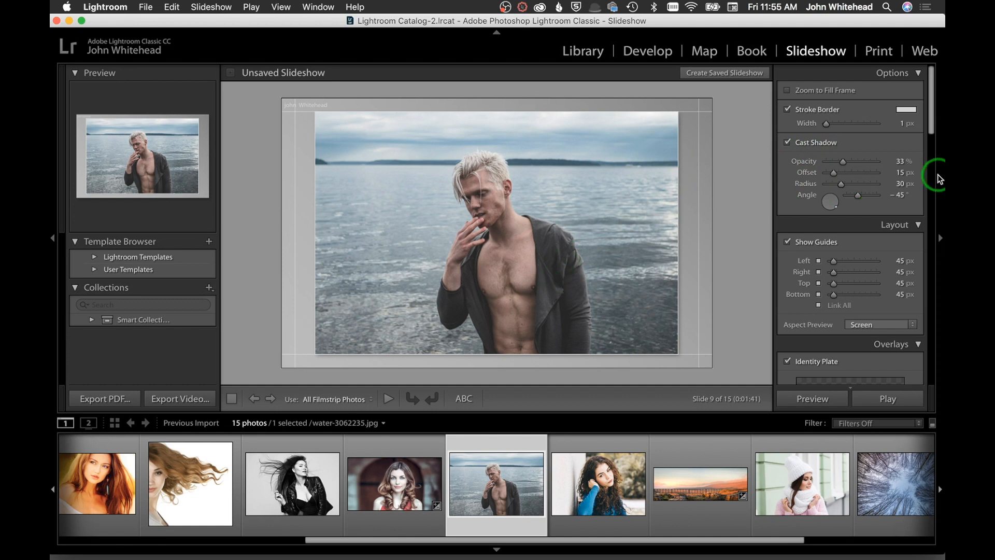
mouse_move(848, 165)
mouse_down()
mouse_move(886, 161)
mouse_move(793, 164)
mouse_move(850, 172)
mouse_move(839, 173)
mouse_up()
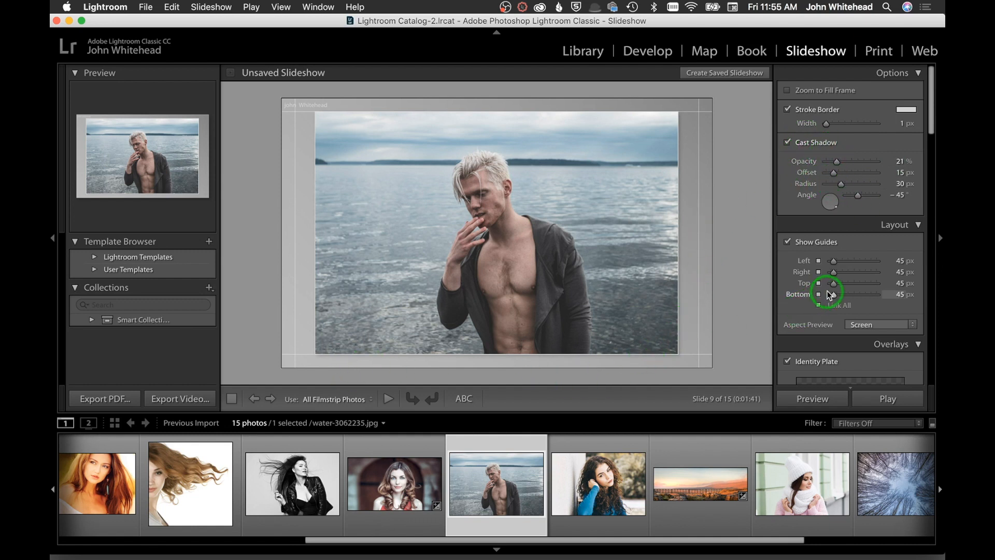
Step: Turn off the identity plate overlay on the slides, toggling it to compare the result
scroll(824, 287, down, 2)
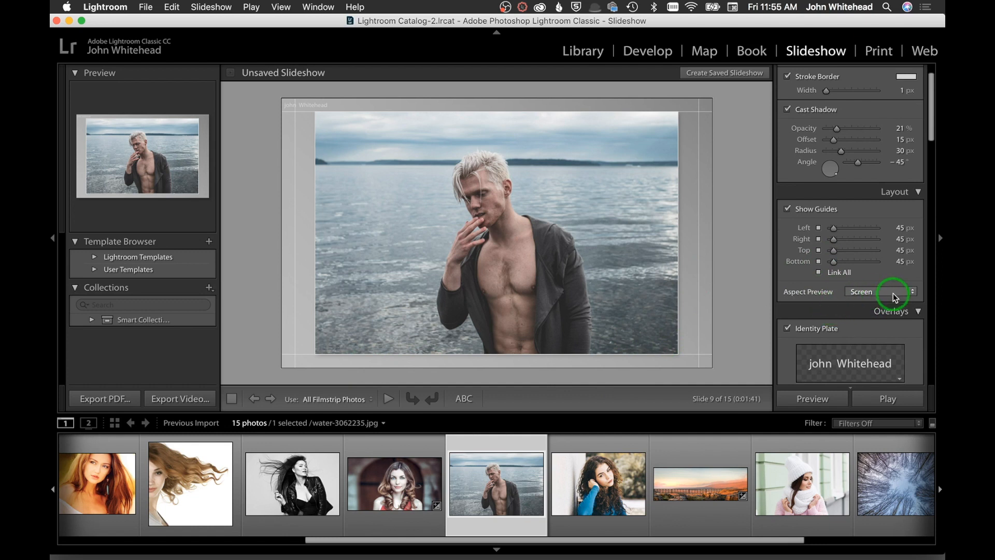
scroll(894, 295, down, 6)
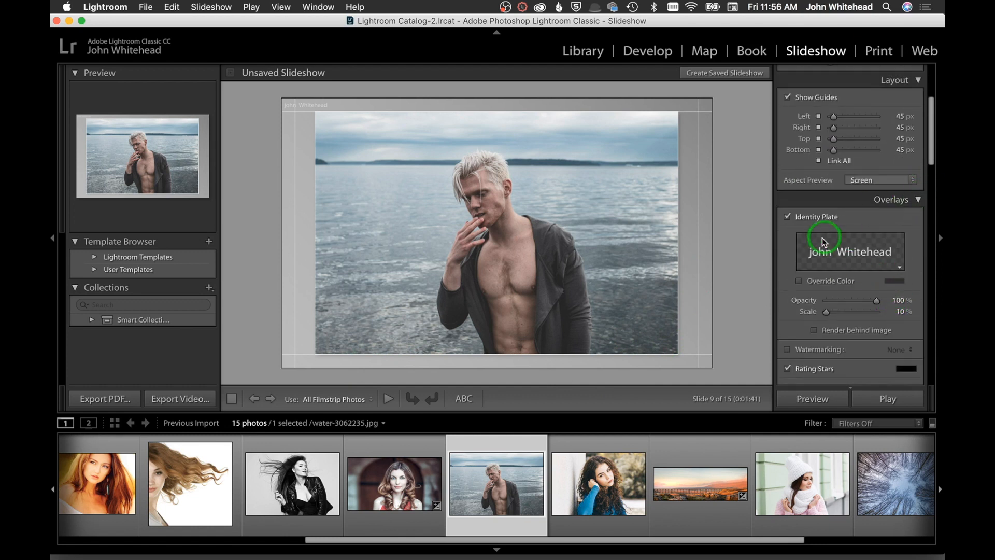
click(787, 217)
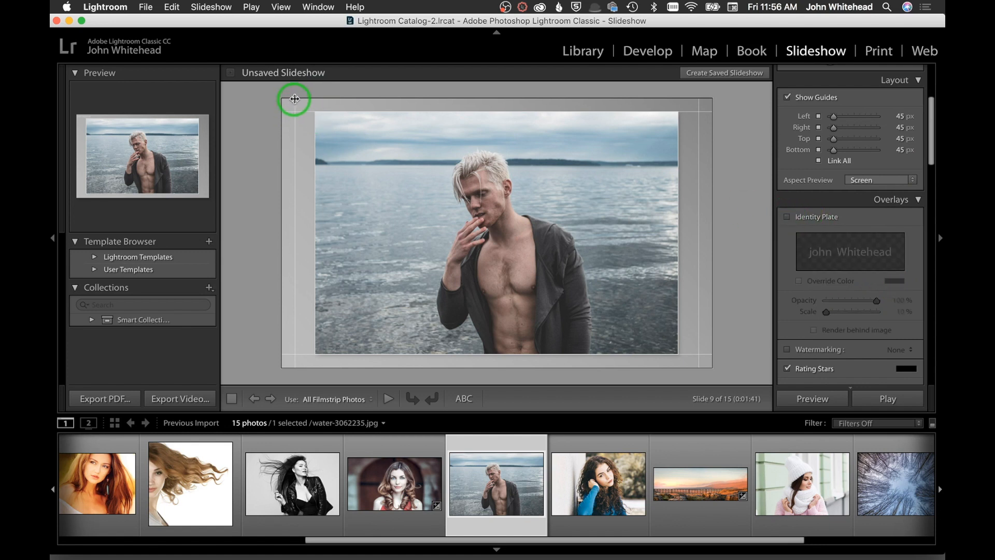
click(787, 217)
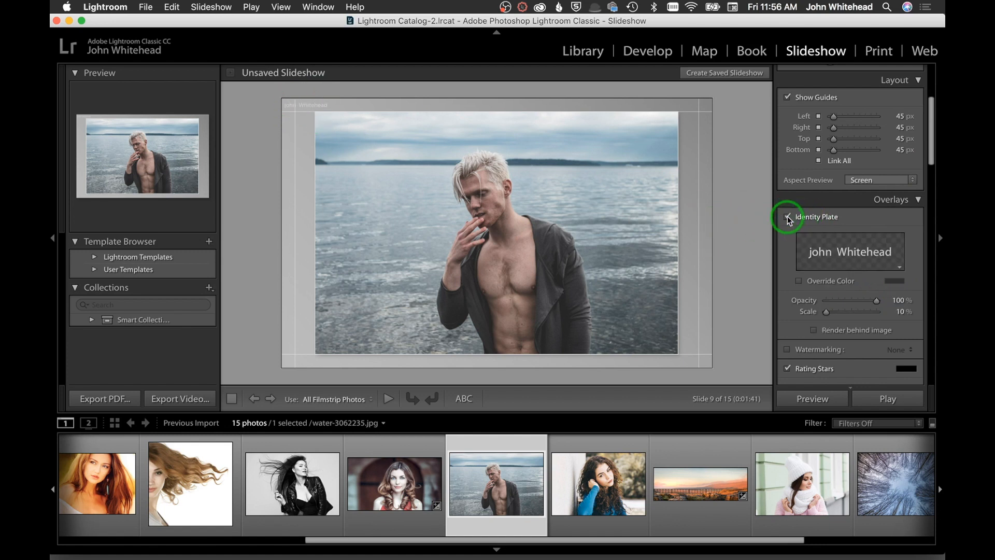
click(787, 217)
Step: Examine the slideshow's rating stars, text overlay, shadow, backdrop and title screen settings
scroll(843, 278, down, 3)
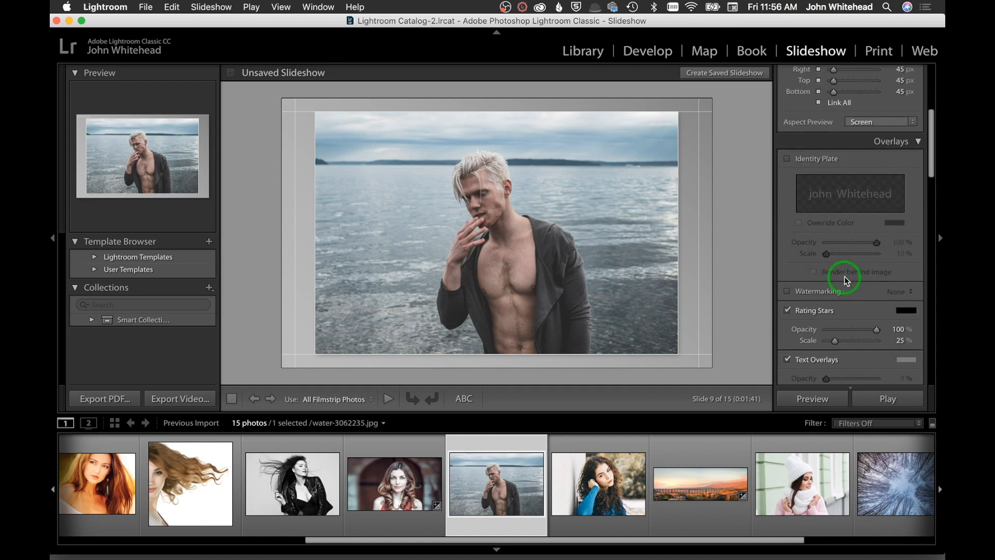
scroll(843, 279, down, 2)
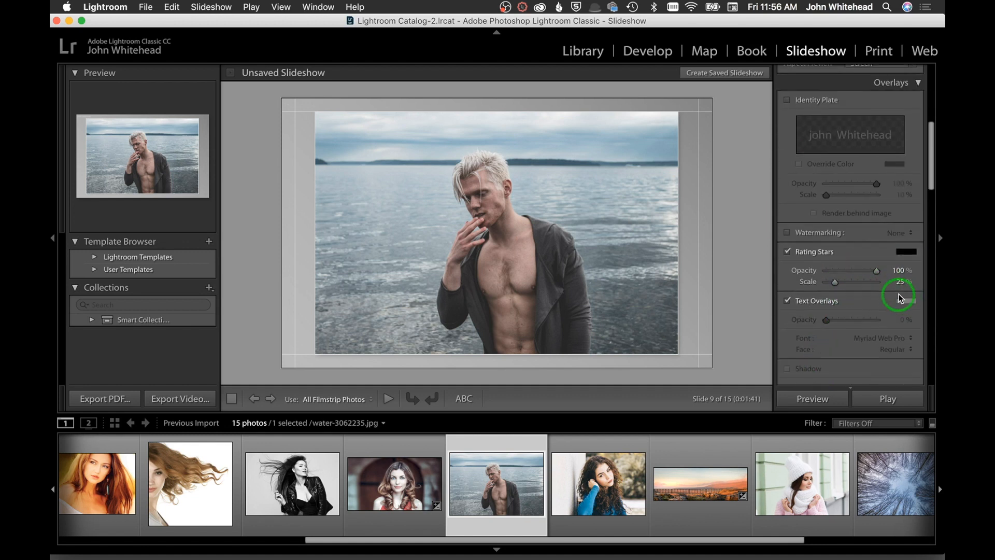
scroll(897, 295, down, 2)
scroll(808, 256, down, 2)
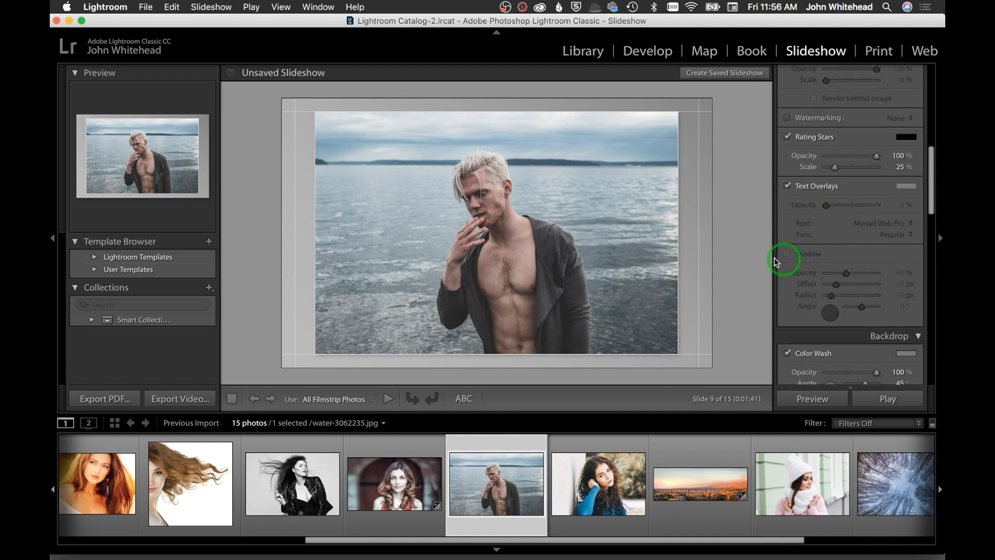
scroll(882, 251, down, 4)
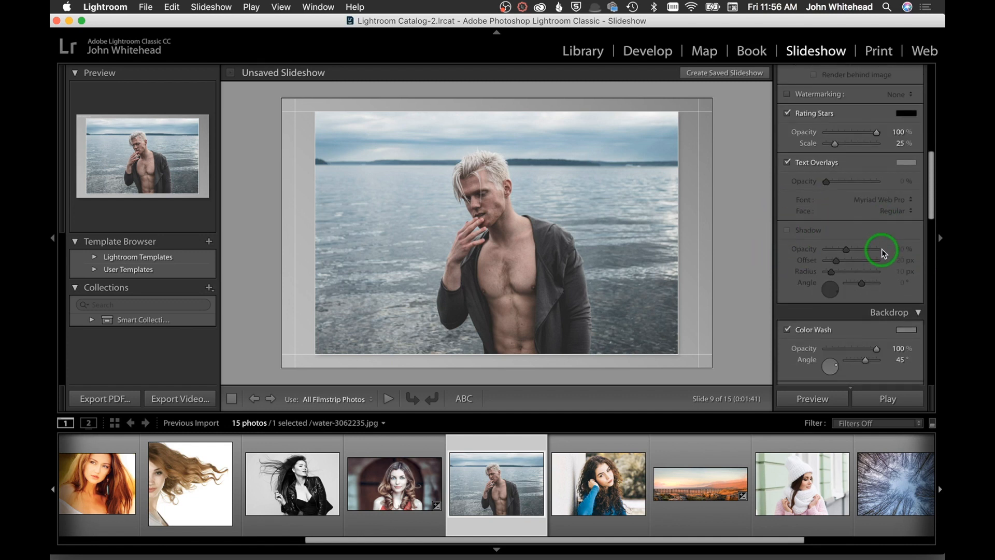
scroll(881, 250, down, 1)
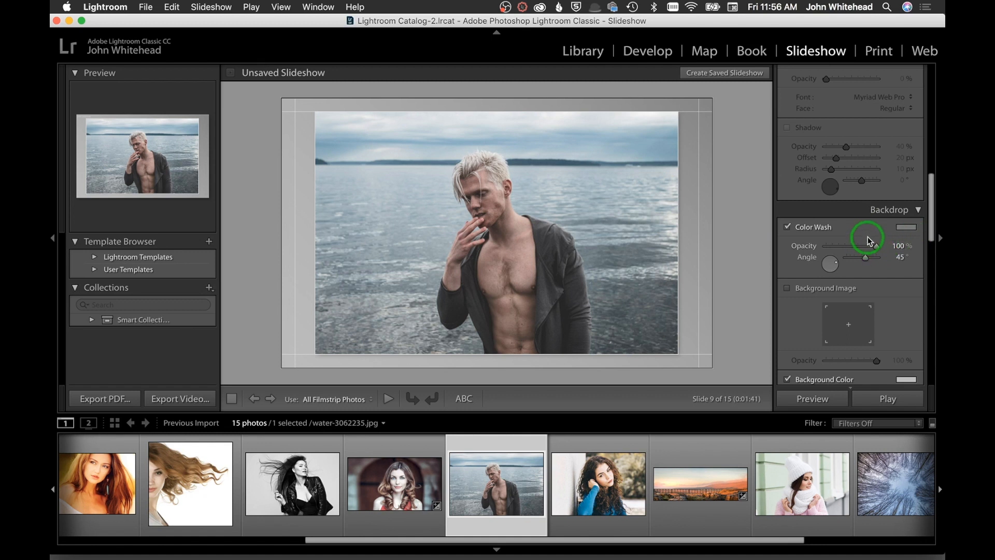
scroll(871, 244, down, 5)
scroll(869, 241, down, 2)
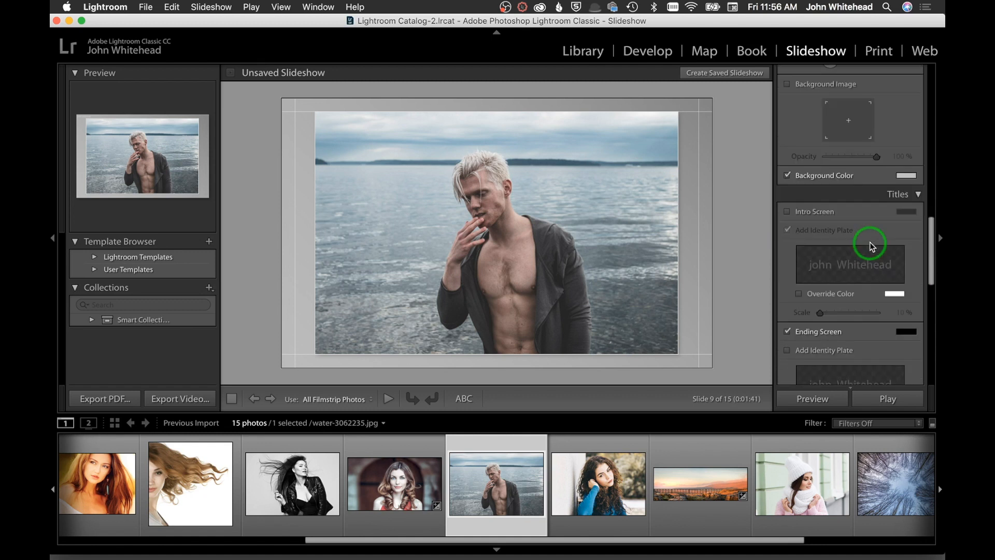
Step: Turn off the slideshow's intro screen and enable Pan and Zoom for playback
scroll(873, 257, down, 1)
click(785, 209)
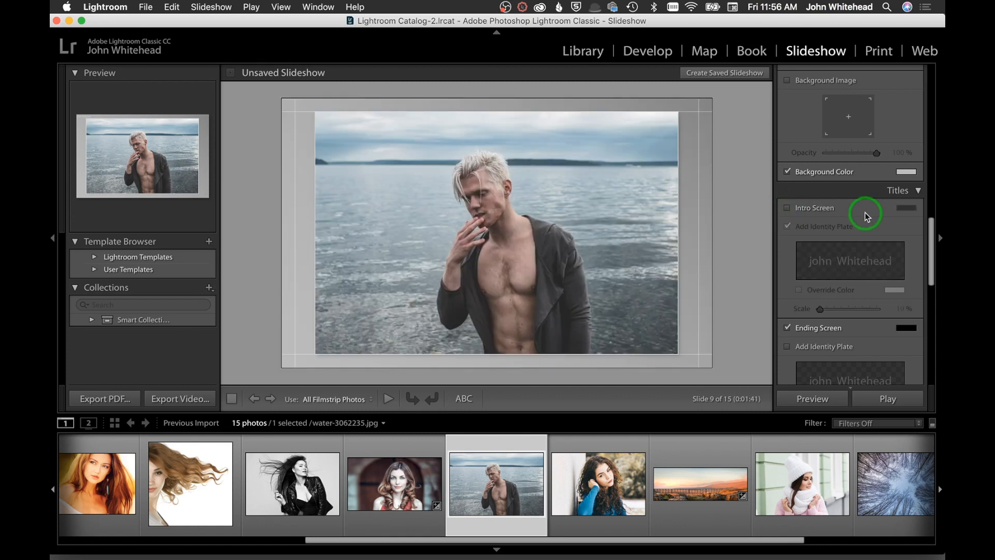
scroll(865, 216, down, 5)
scroll(863, 213, down, 3)
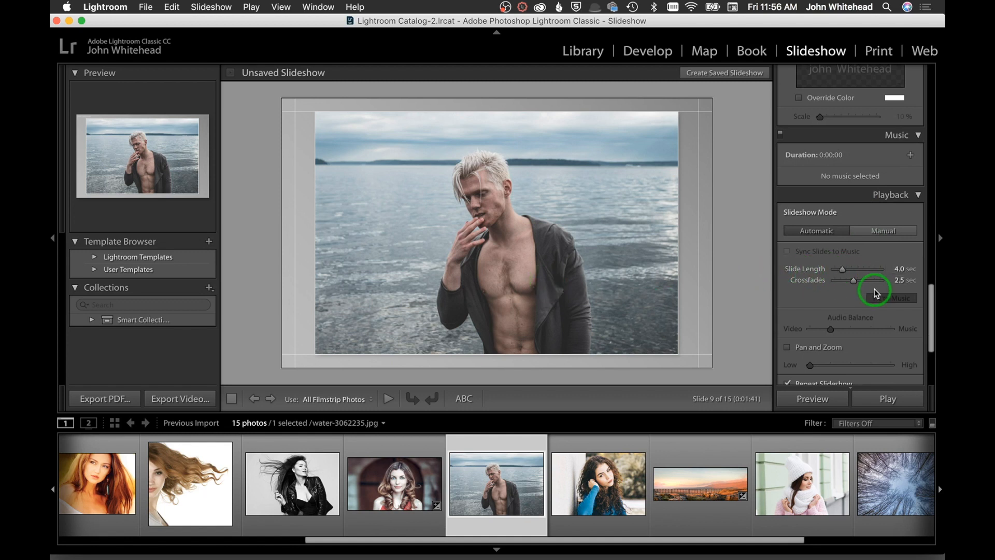
scroll(883, 301, down, 3)
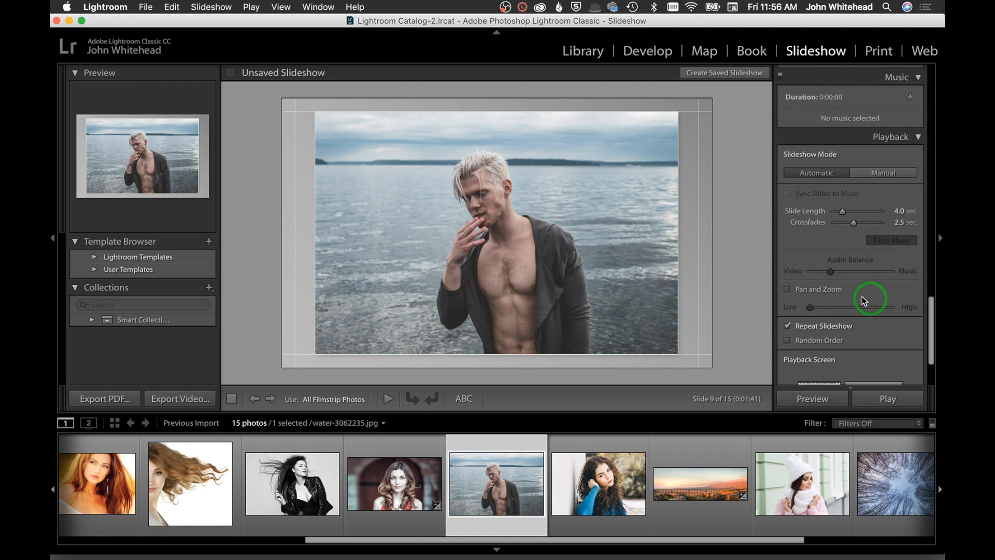
click(787, 290)
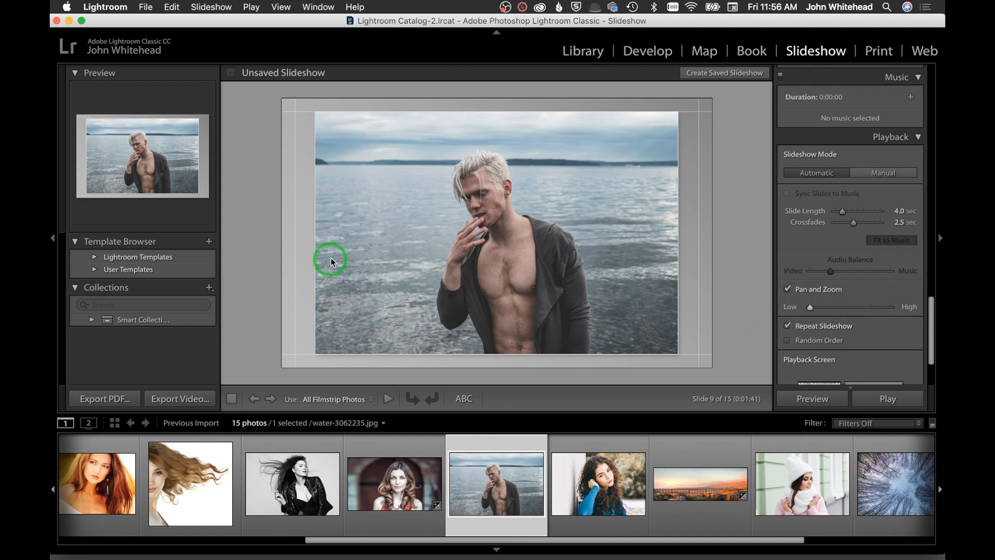
Step: Play the slideshow full screen, exit it, and view the playback quality options while keeping Standard
click(878, 398)
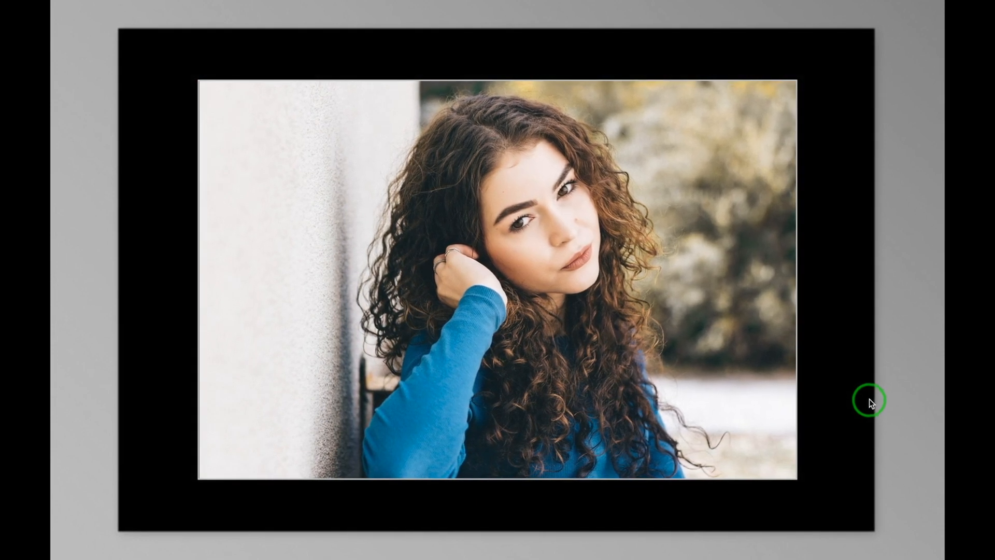
key(Escape)
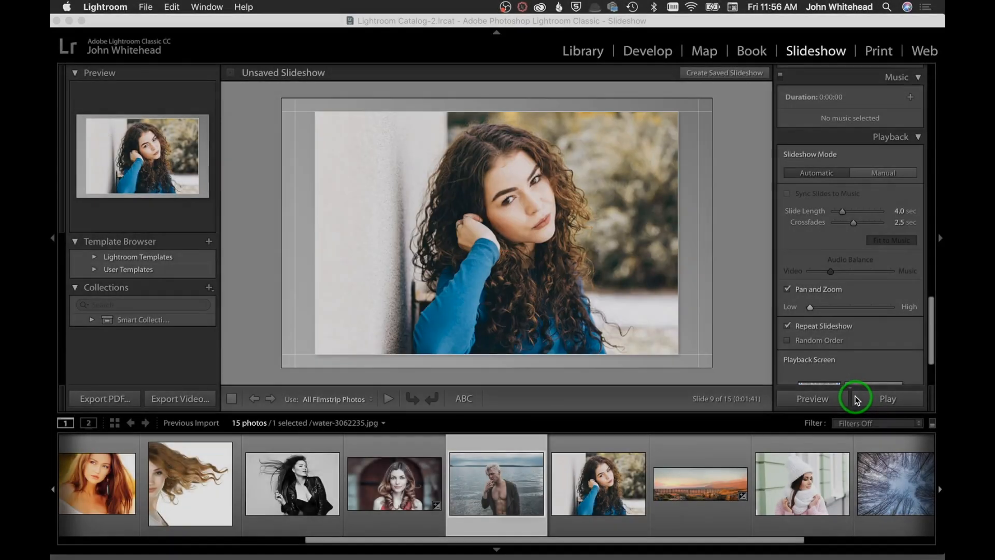
scroll(836, 343, down, 5)
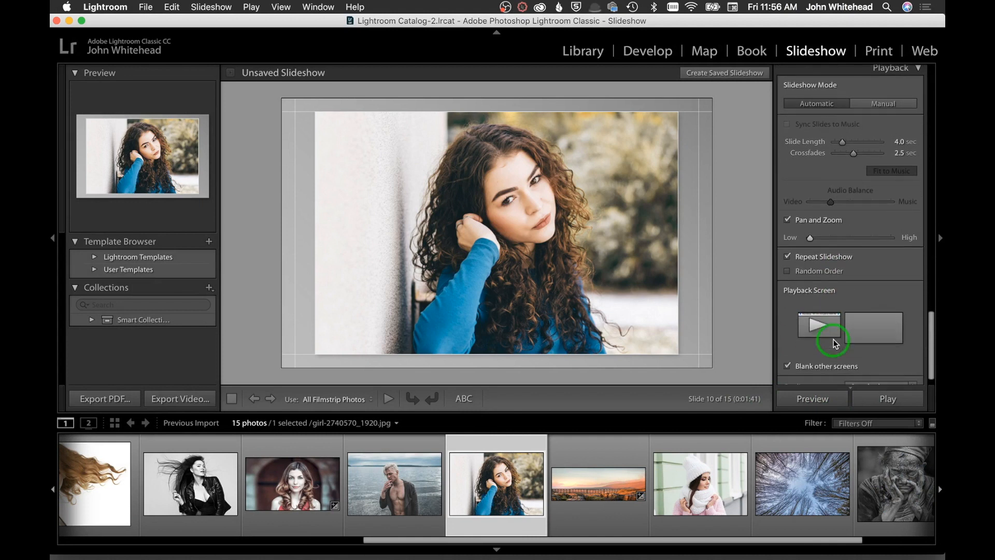
click(903, 369)
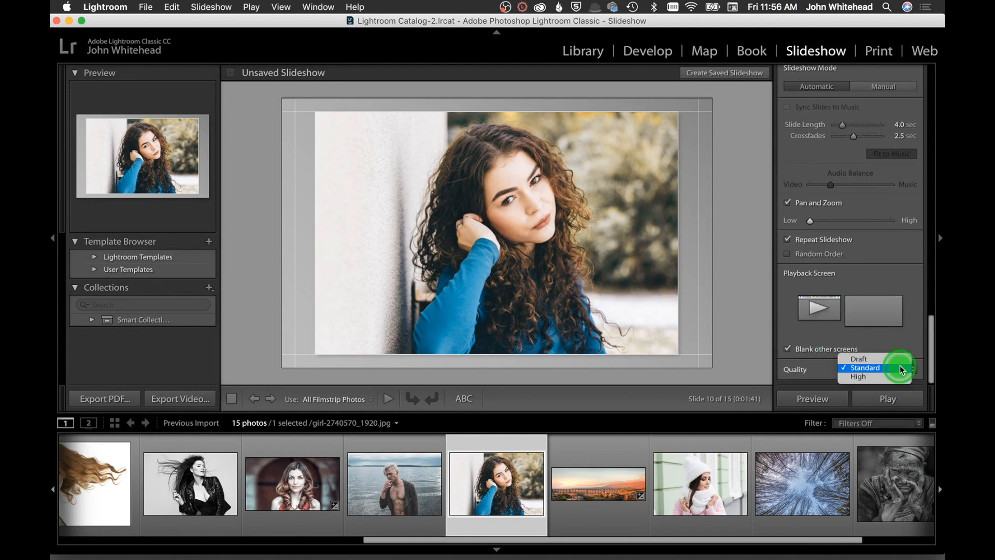
click(898, 336)
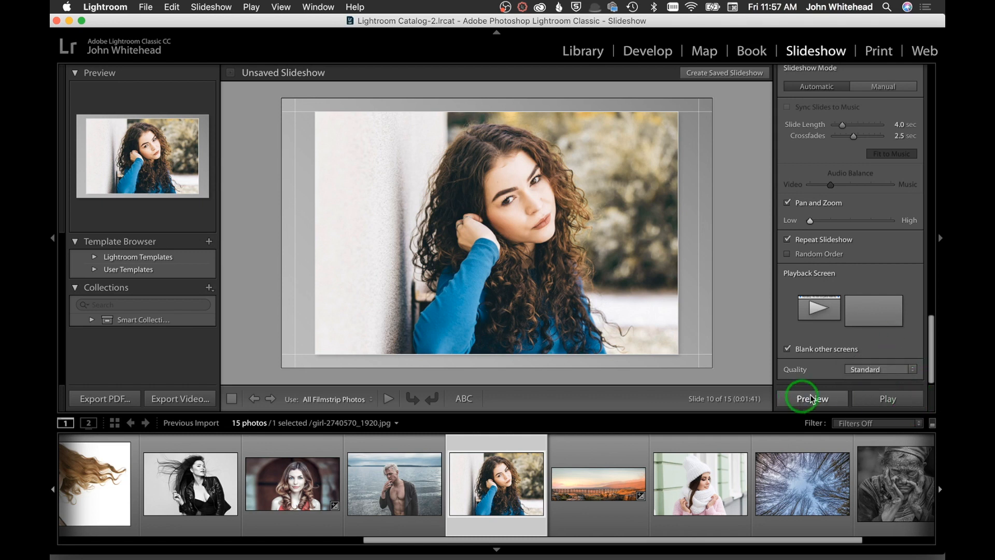
scroll(855, 259, up, 10)
scroll(855, 265, up, 5)
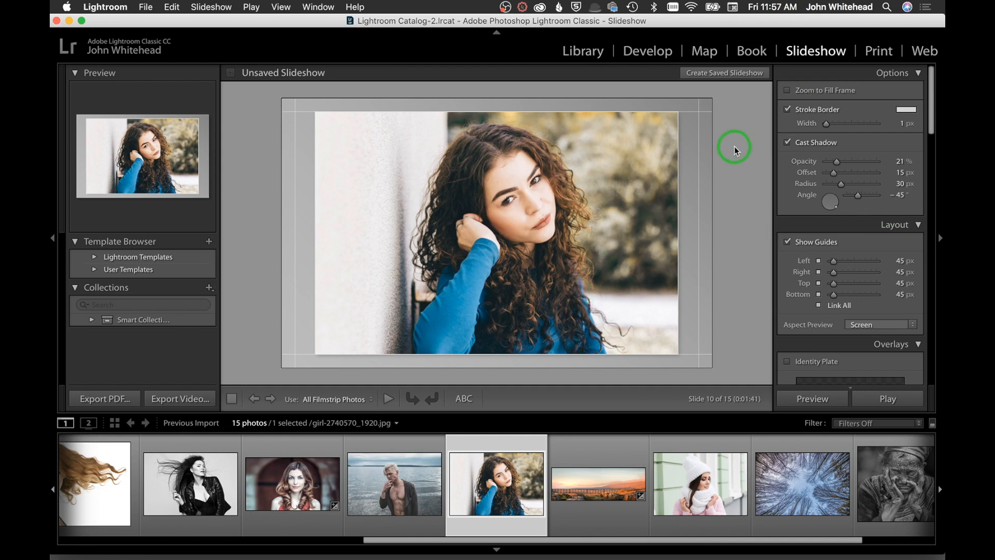
Step: Switch to the Print module, try Zoom to Fill on the photo and turn it back off
click(878, 50)
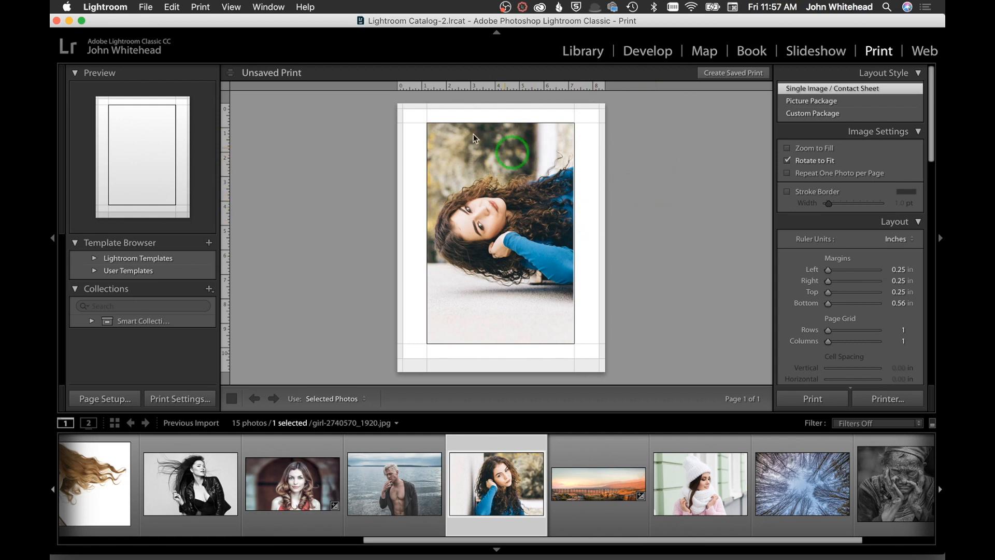
click(783, 149)
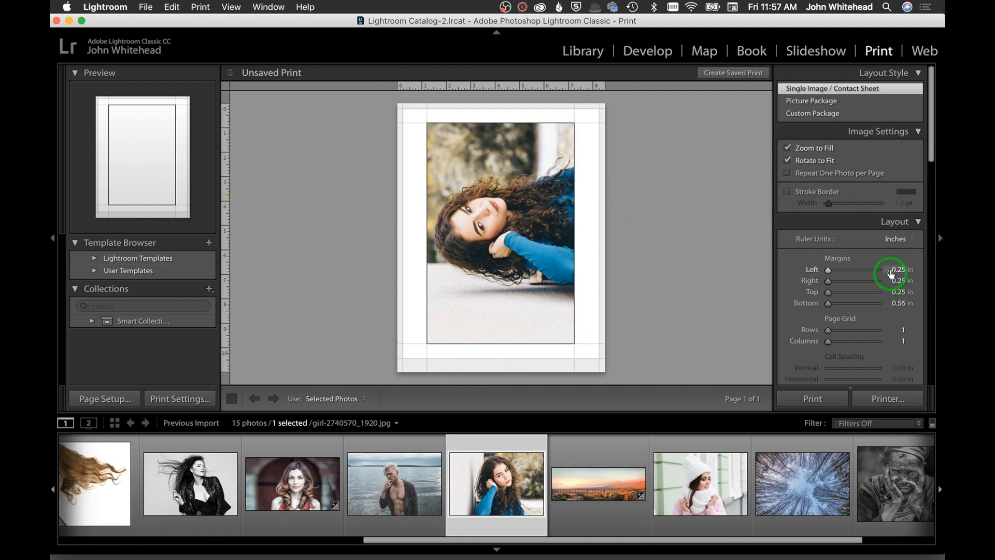
click(787, 149)
Step: Try enlarging the print layout's cell to 6.71 in wide and 10.19 in high
scroll(840, 271, down, 5)
scroll(840, 276, down, 1)
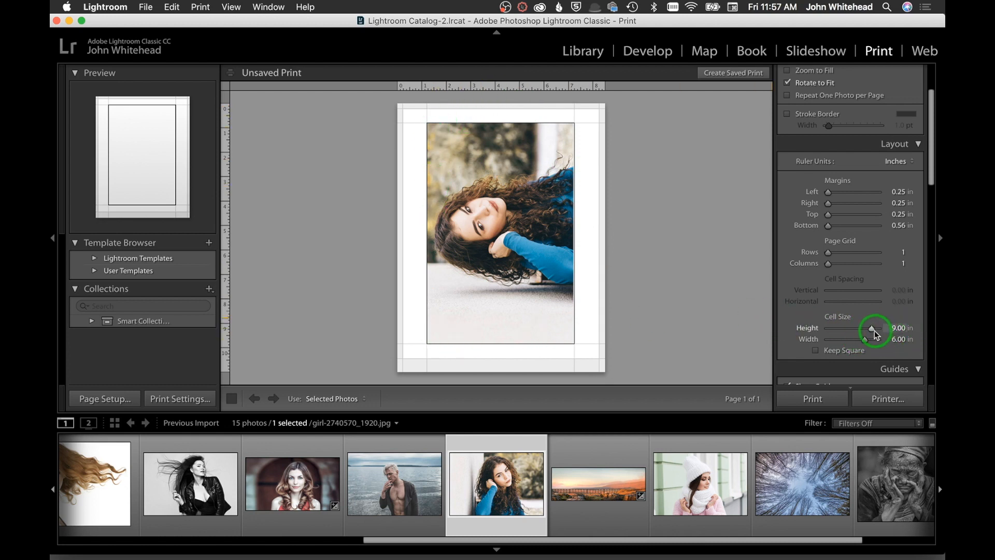
drag(865, 342, 870, 339)
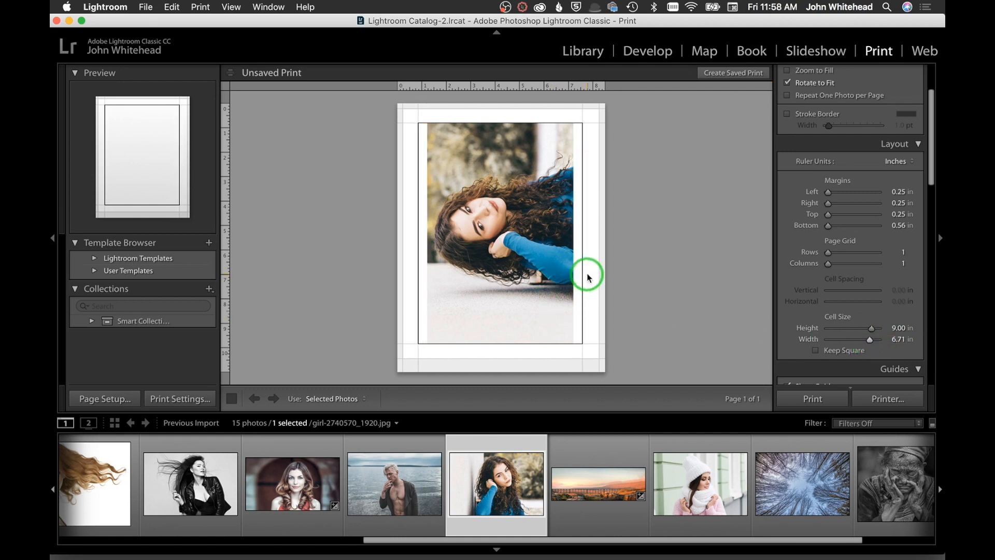
drag(875, 331, 880, 334)
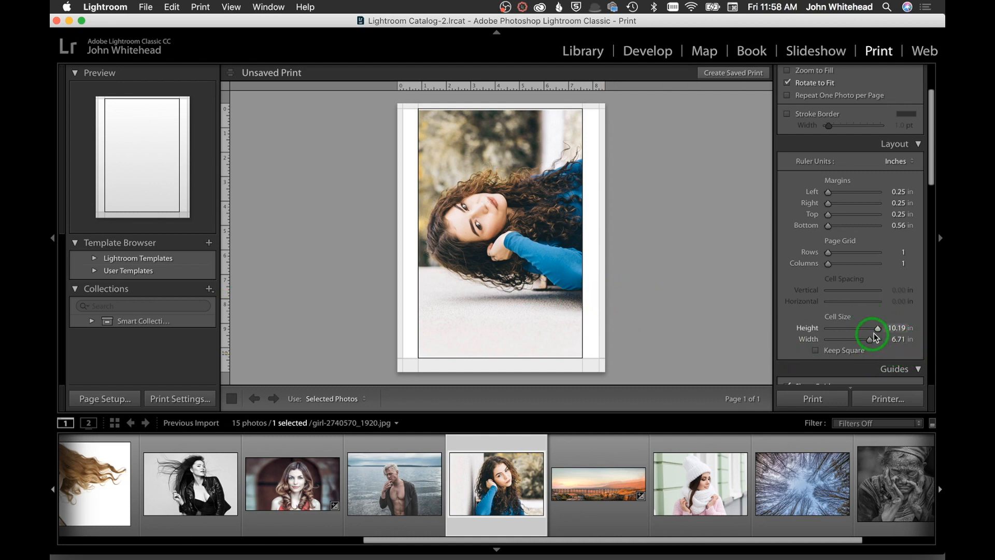
Step: Set the print cell size to 9 in high and 6 in wide
click(896, 328)
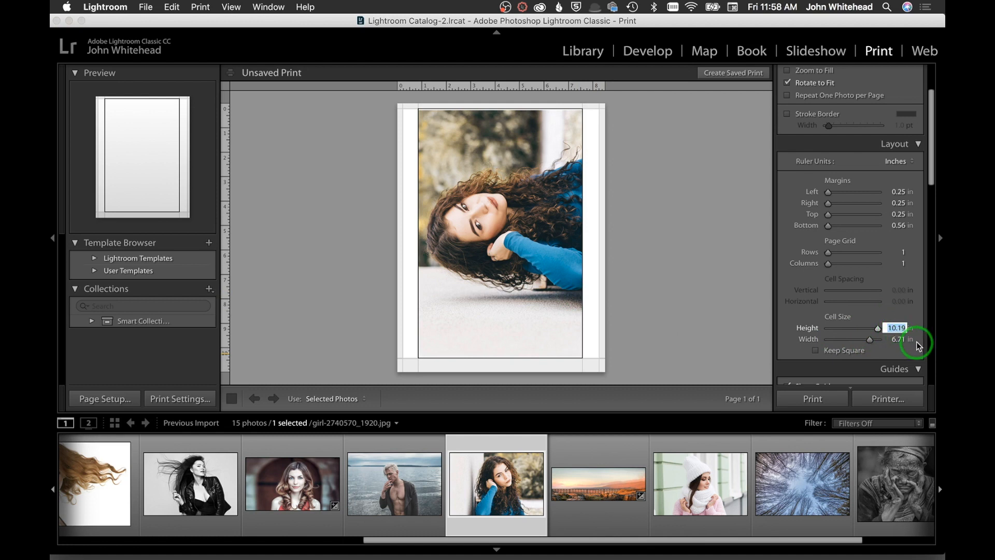
key(Tab)
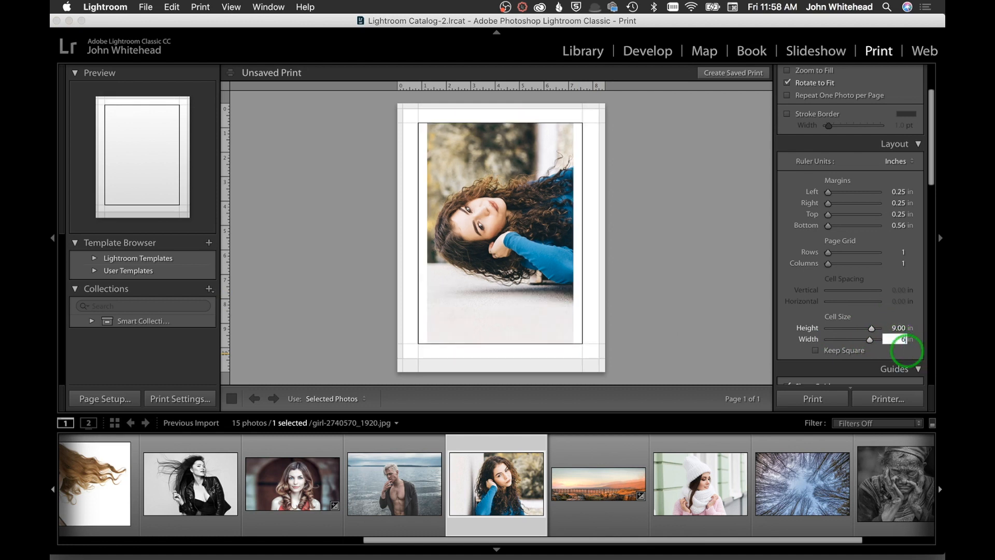
key(Tab)
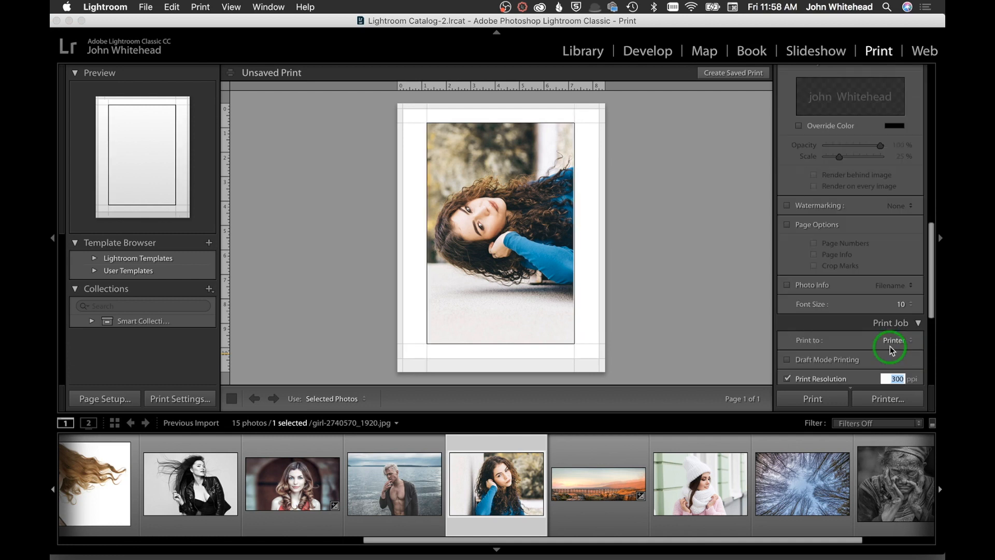
Step: View the print job's sharpening and media type choices, keeping Standard and Glossy
scroll(889, 326, down, 2)
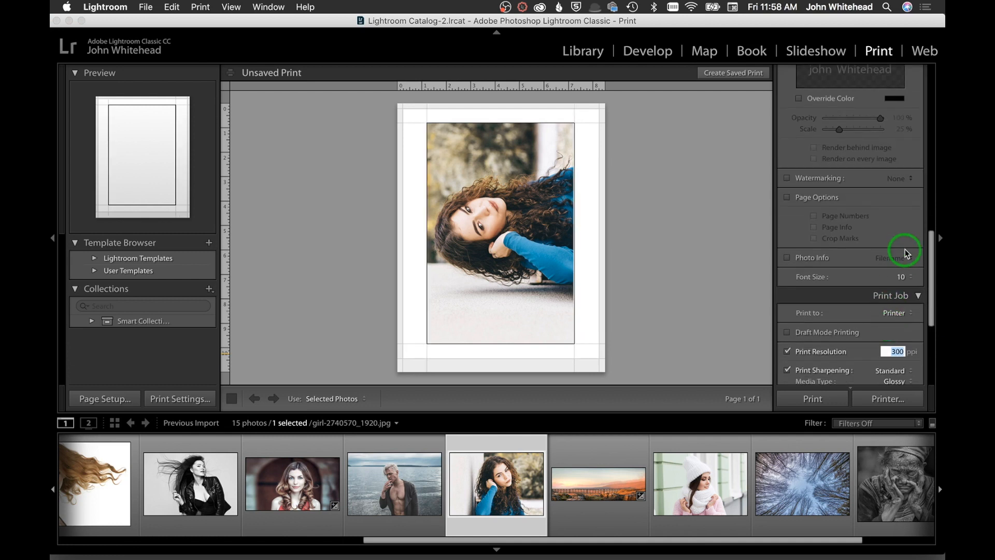
scroll(916, 272, down, 3)
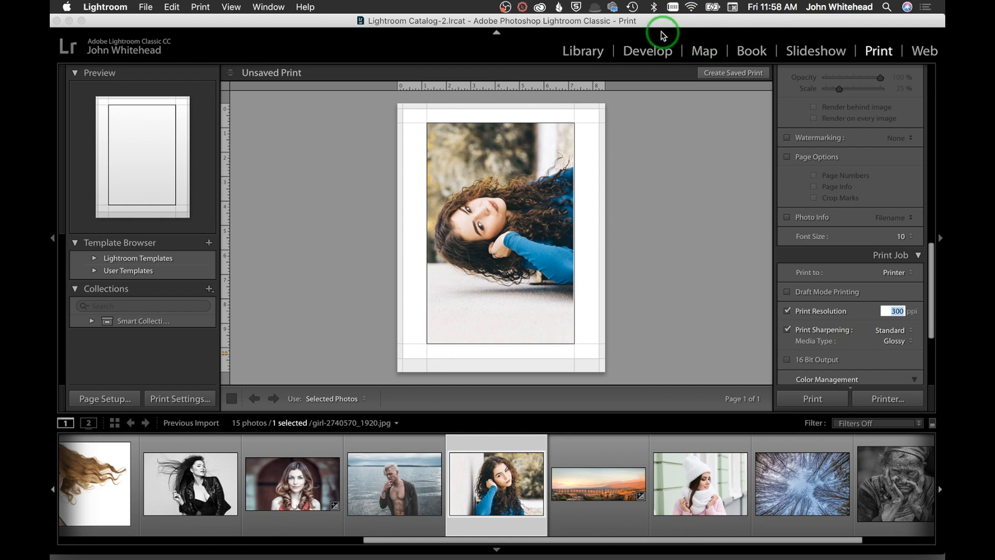
click(496, 25)
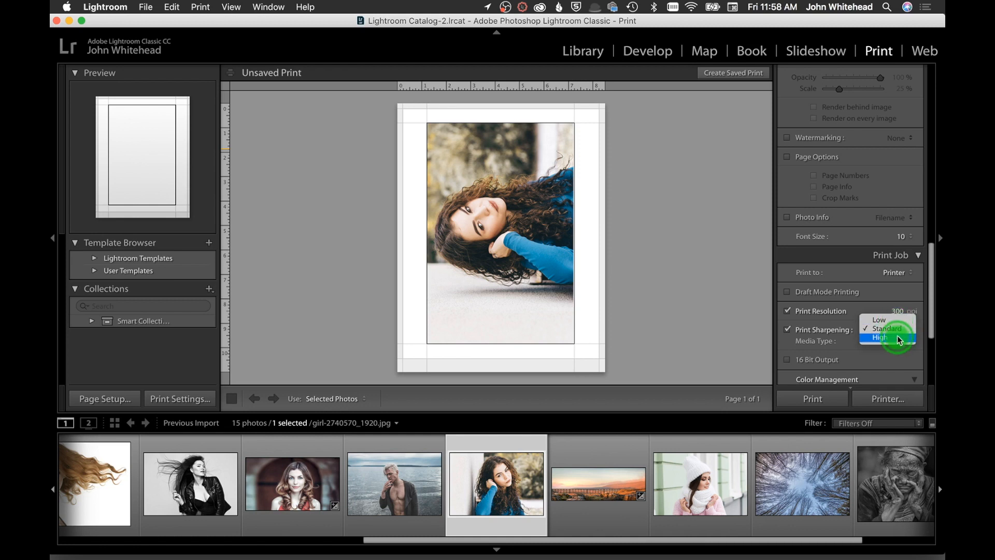
click(897, 329)
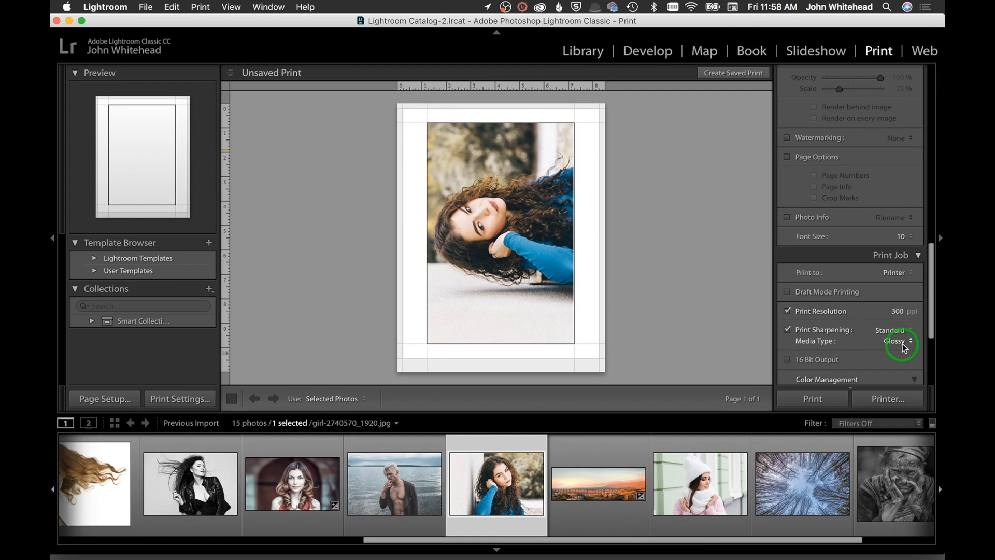
click(903, 346)
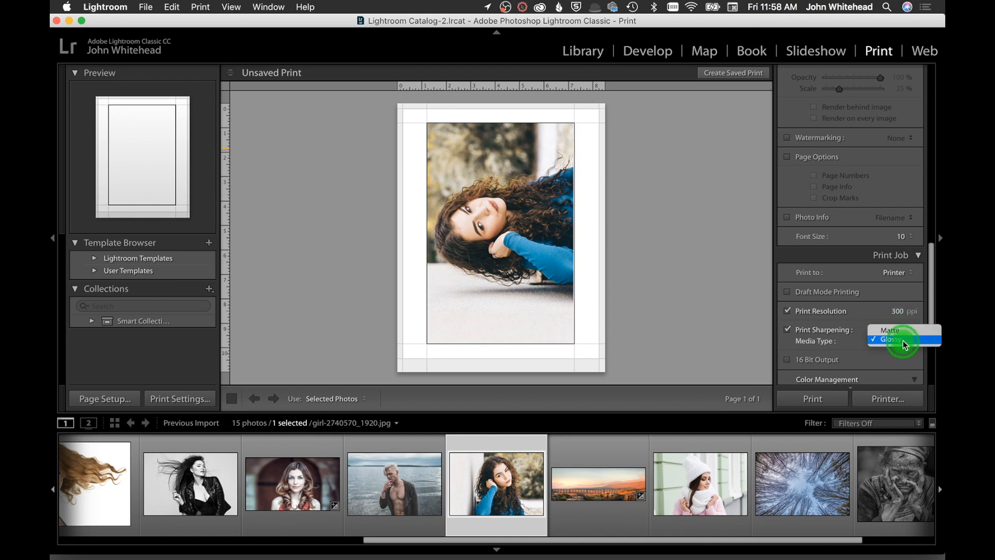
click(903, 346)
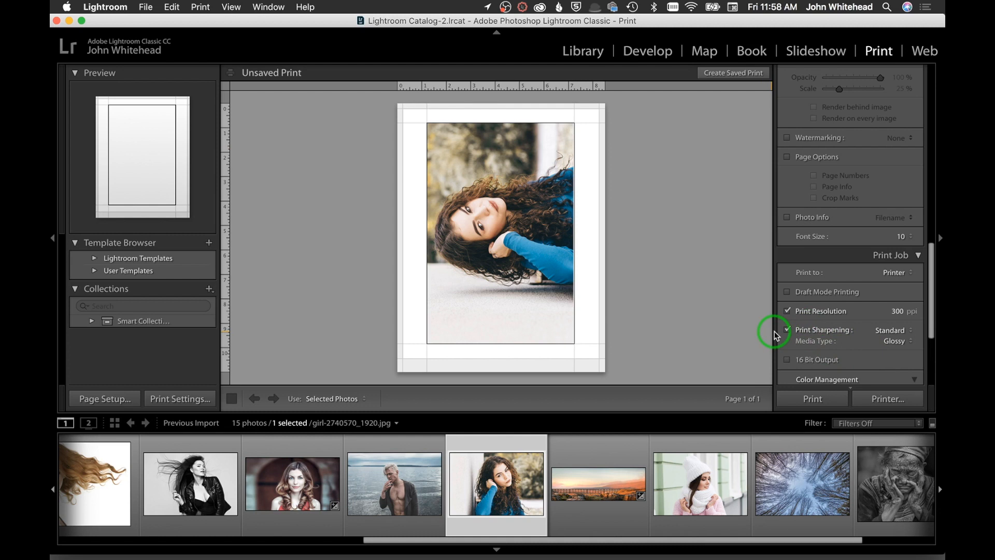
Step: Try 16 Bit Output for the print job and turn it back off
scroll(844, 309, down, 3)
scroll(844, 313, down, 2)
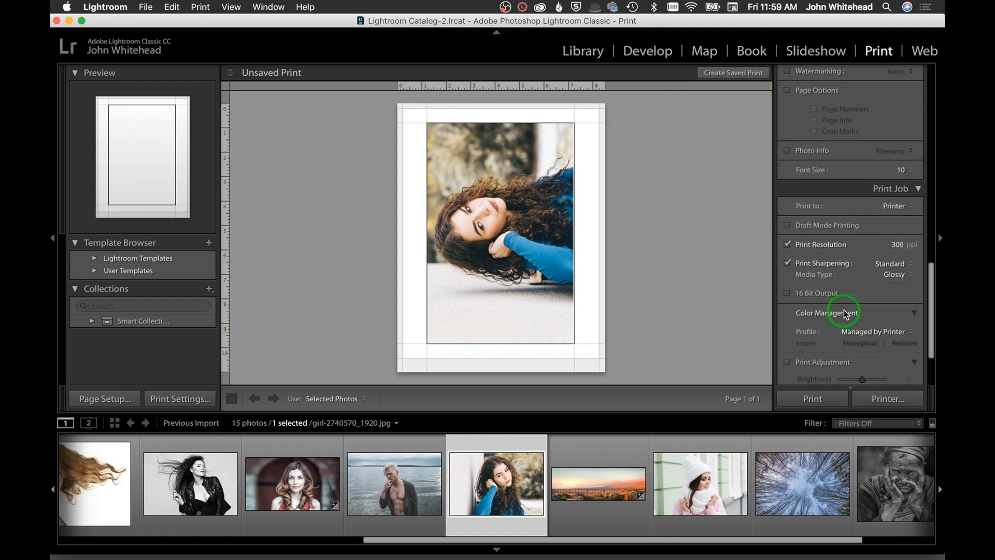
click(788, 266)
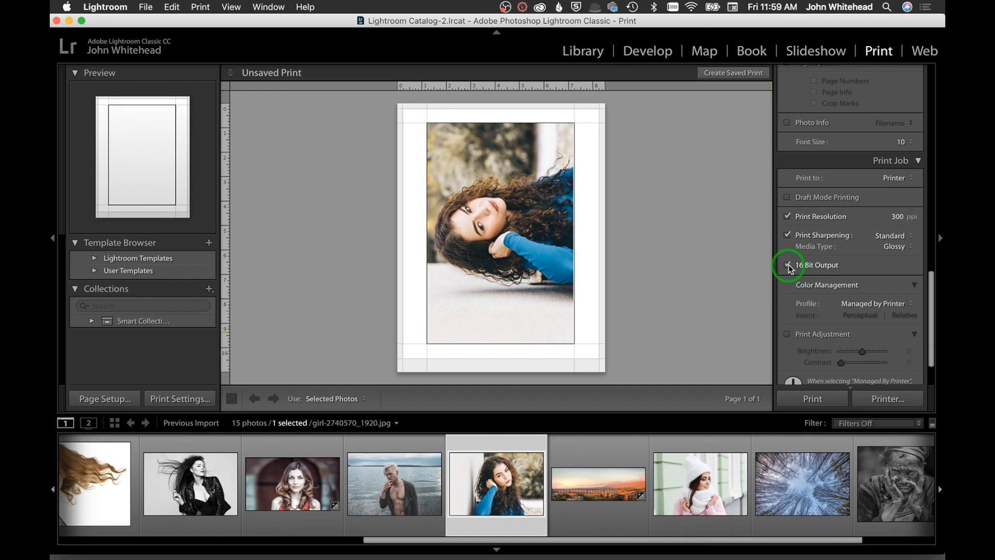
click(787, 265)
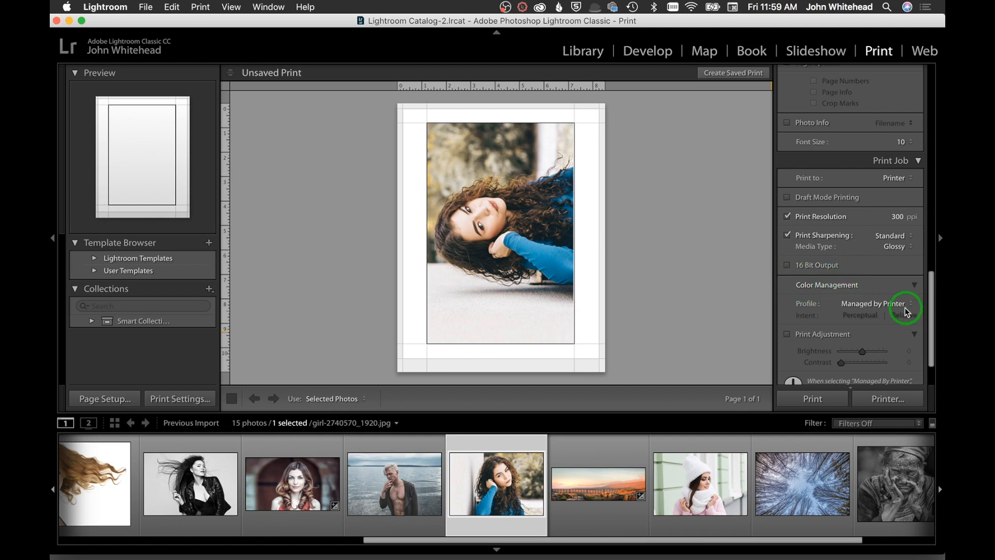
Step: View the print color profile choices, including the dialog for other profiles, and cancel to keep Managed by Printer
scroll(881, 313, down, 1)
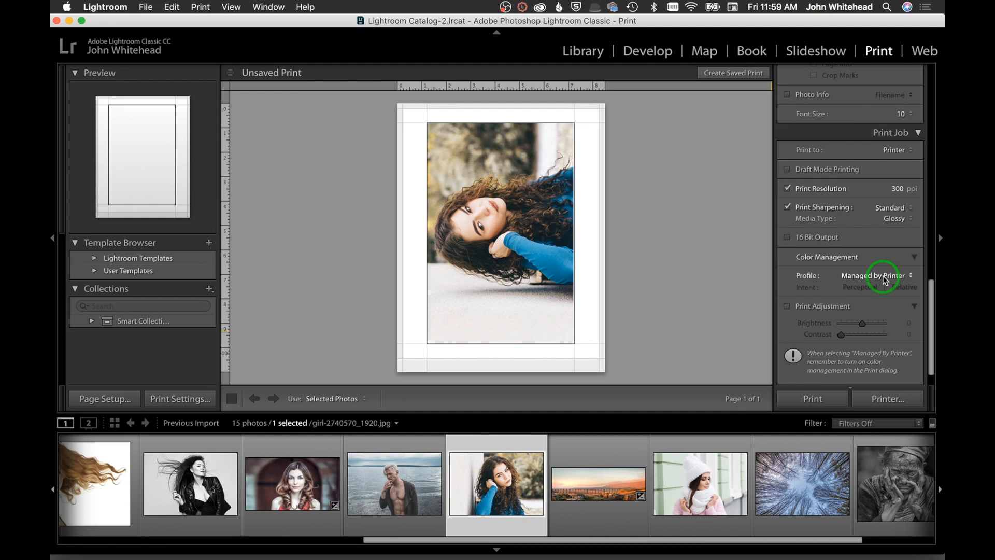
click(885, 280)
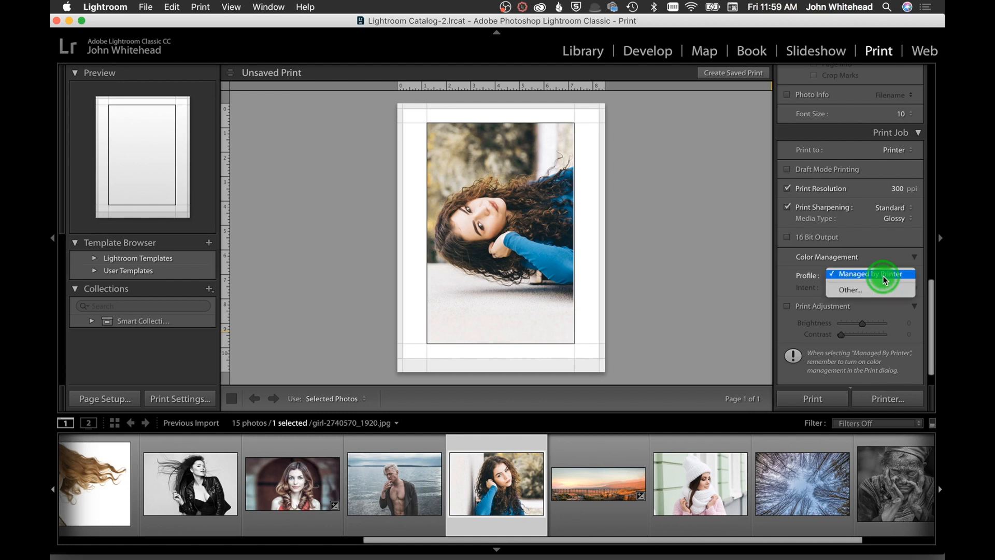
click(884, 278)
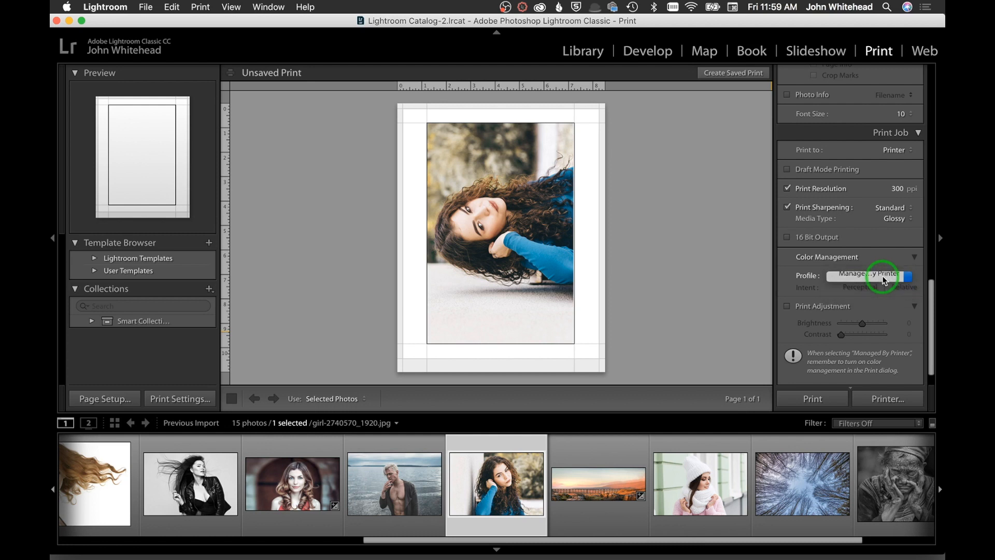
scroll(868, 308, down, 2)
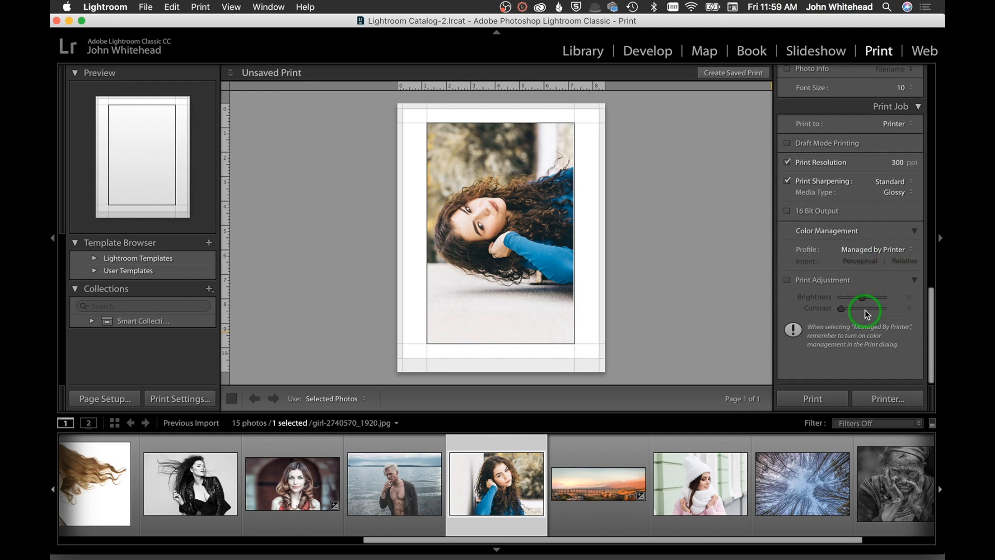
click(903, 248)
click(898, 262)
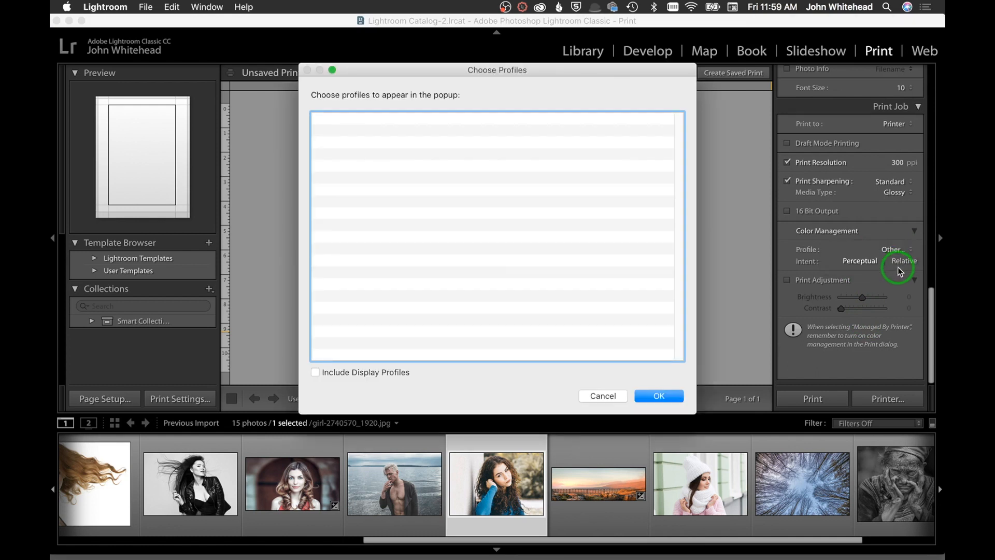
click(602, 395)
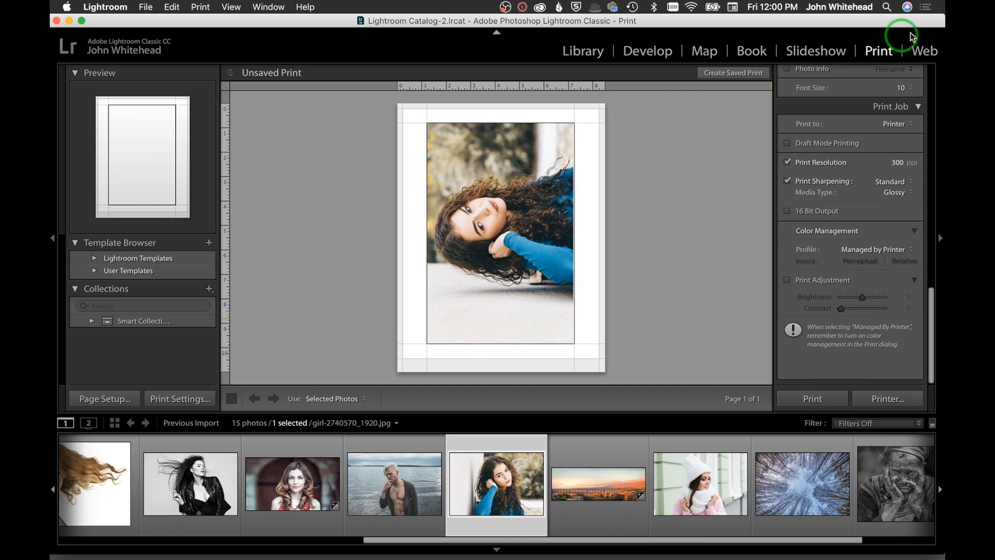
Step: Switch to the Web module and look through the Classic Gallery preview down to its page links
click(924, 51)
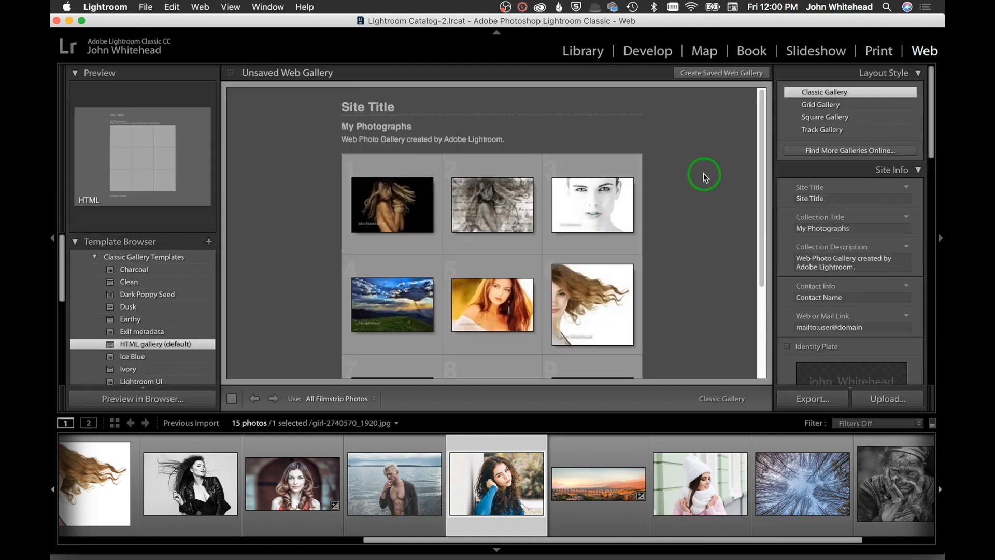
scroll(695, 171, down, 3)
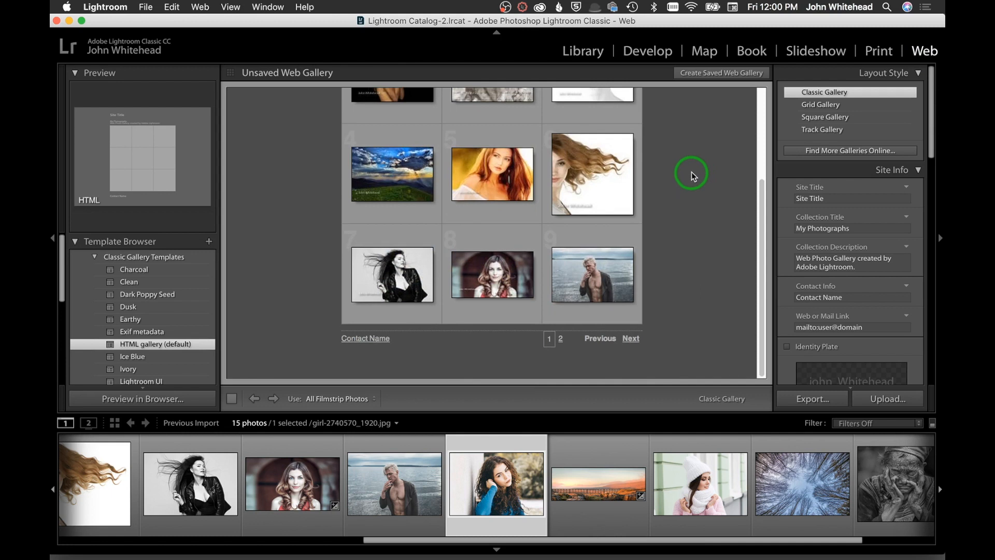
Step: Look over the Classic Gallery page from its site title and description to the last row of photos
scroll(691, 169, up, 3)
scroll(693, 172, down, 3)
scroll(693, 171, down, 1)
scroll(690, 174, up, 3)
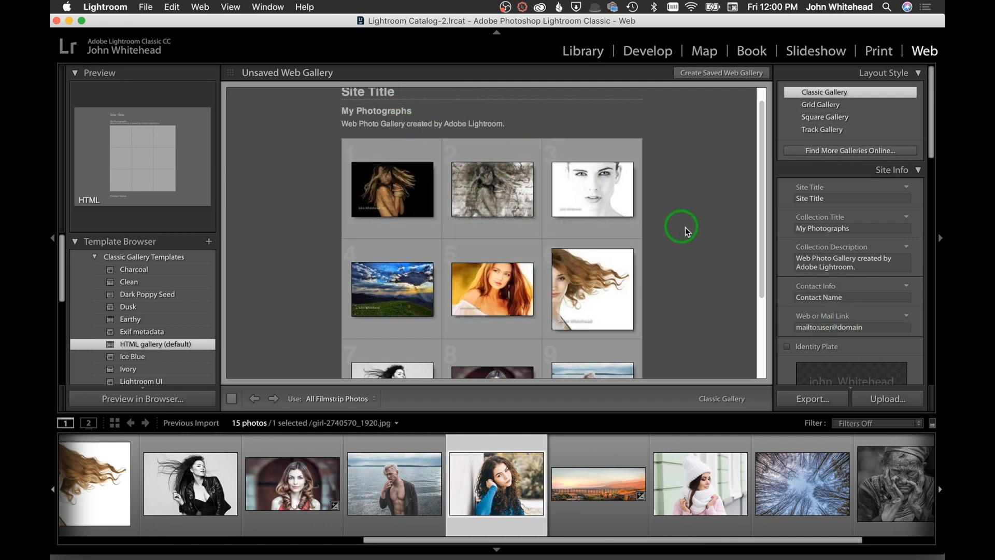
scroll(751, 261, down, 5)
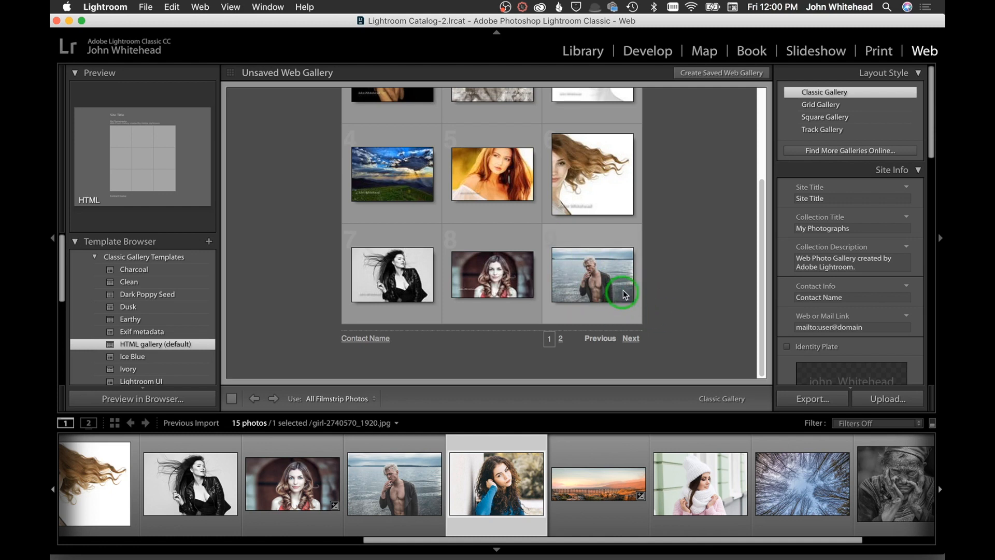
Step: Look through the Grid Gallery layout, try Square Gallery, and choose Track Gallery as the web gallery's layout style
click(827, 106)
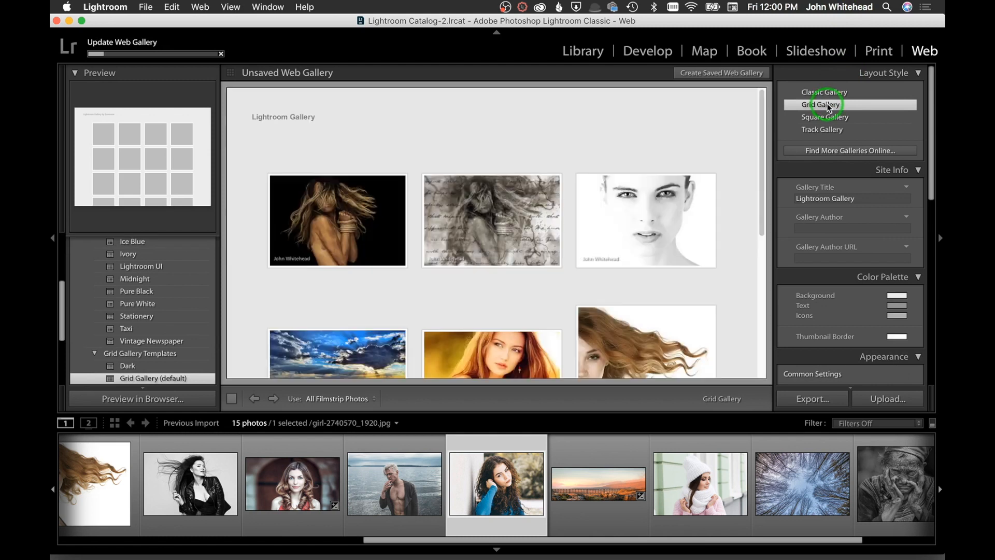
scroll(683, 174, down, 5)
scroll(682, 171, down, 3)
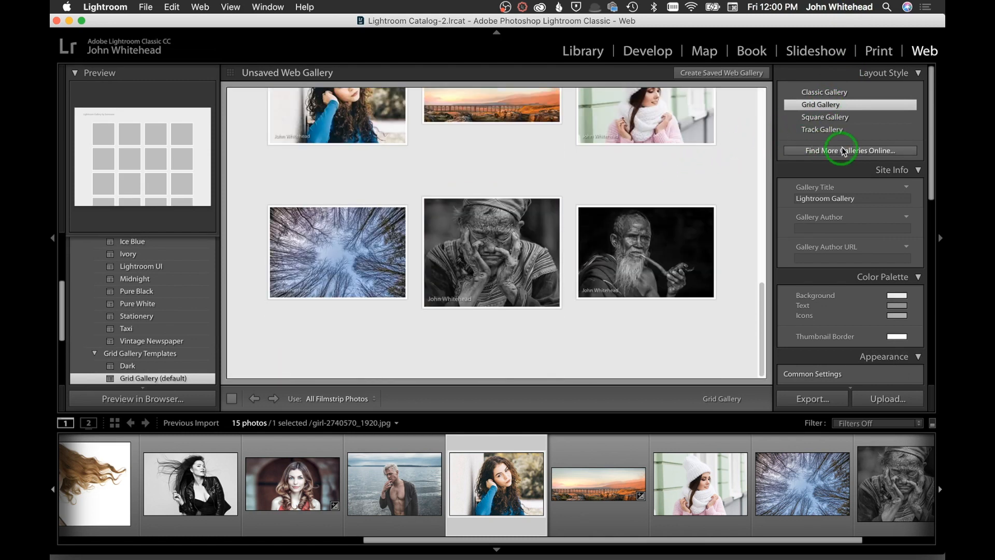
click(848, 121)
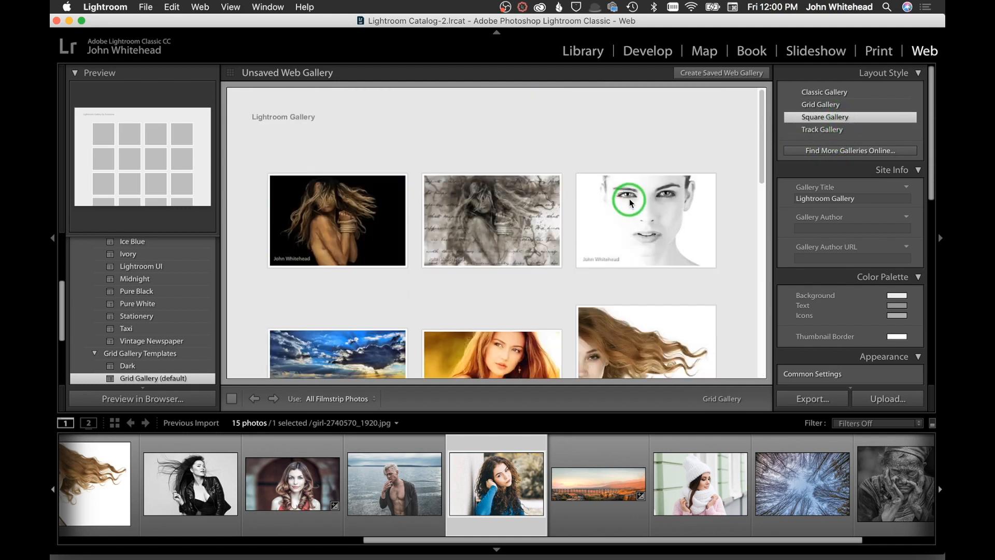
click(839, 130)
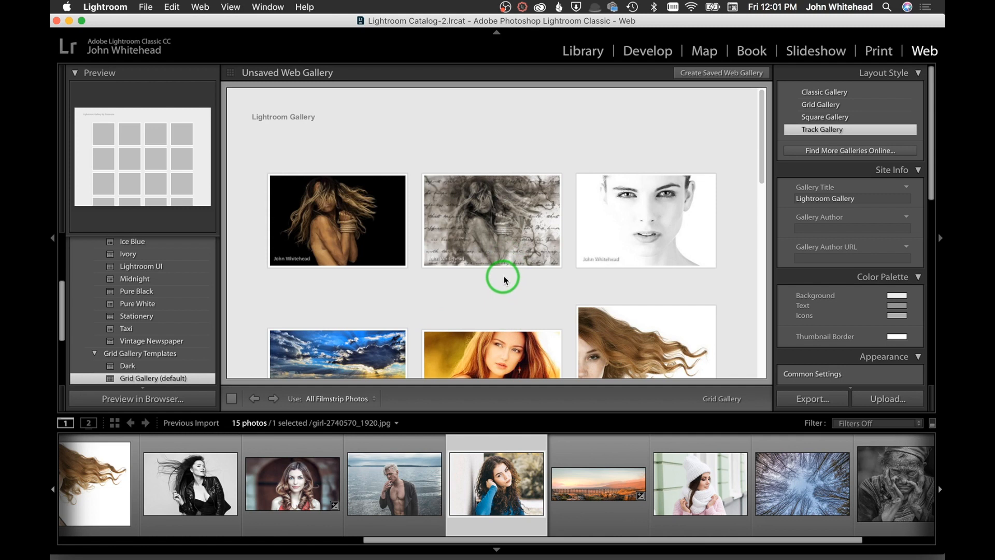
Step: Set the grid preview's thumbnail size to Small and look over the photo rows
scroll(505, 280, down, 3)
scroll(869, 280, down, 6)
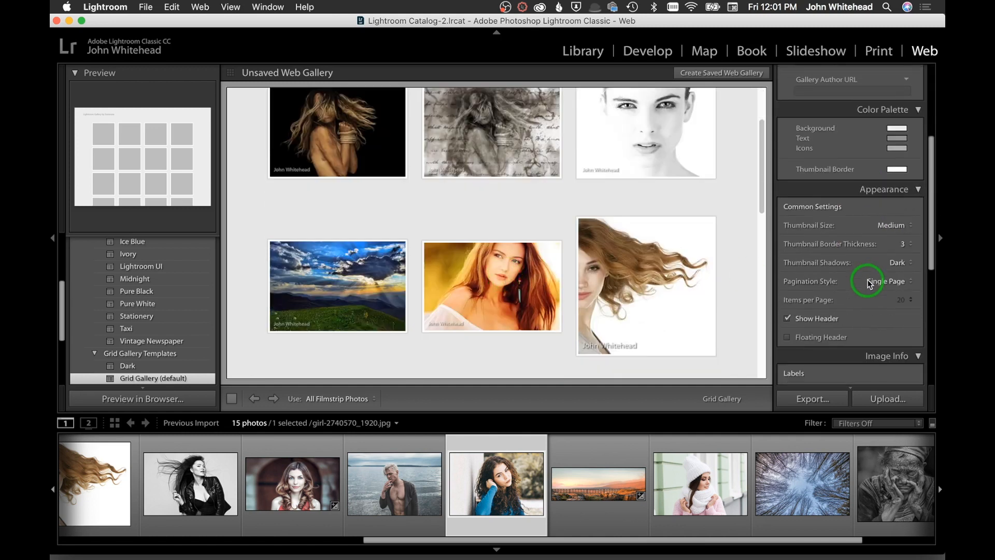
click(905, 226)
click(900, 216)
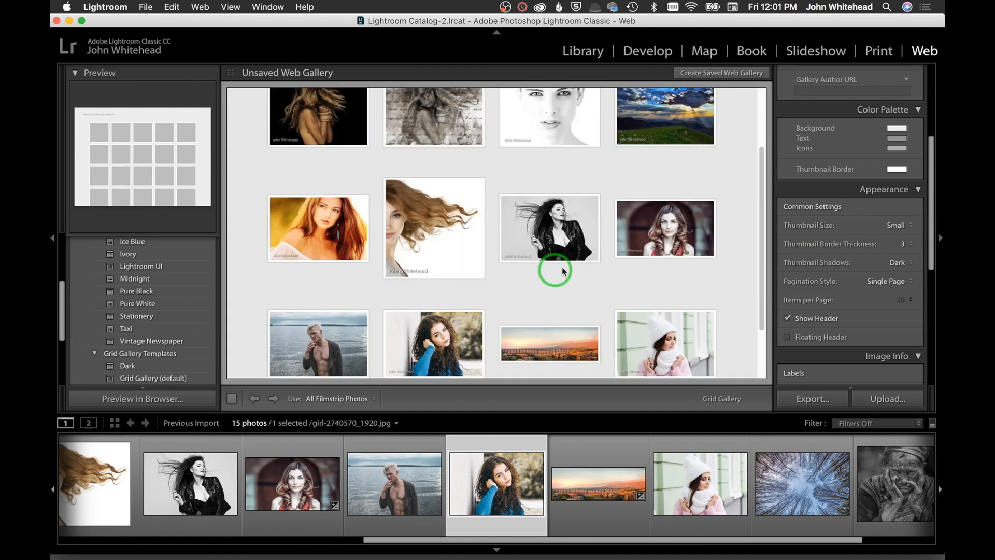
scroll(902, 259, up, 1)
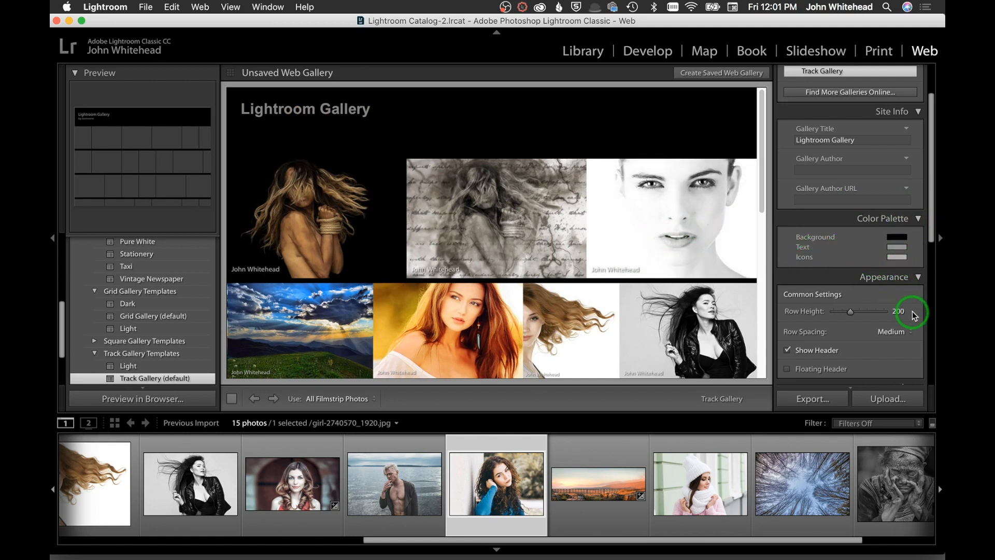
Step: Set the Track Gallery's row height to 258 and turn Show Header off and back on
drag(850, 312, 860, 311)
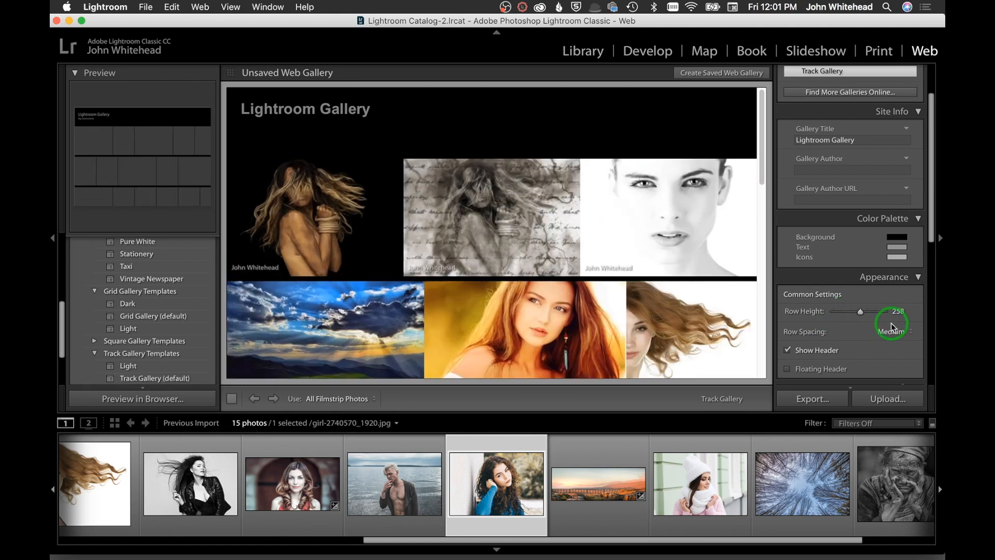
scroll(890, 323, down, 2)
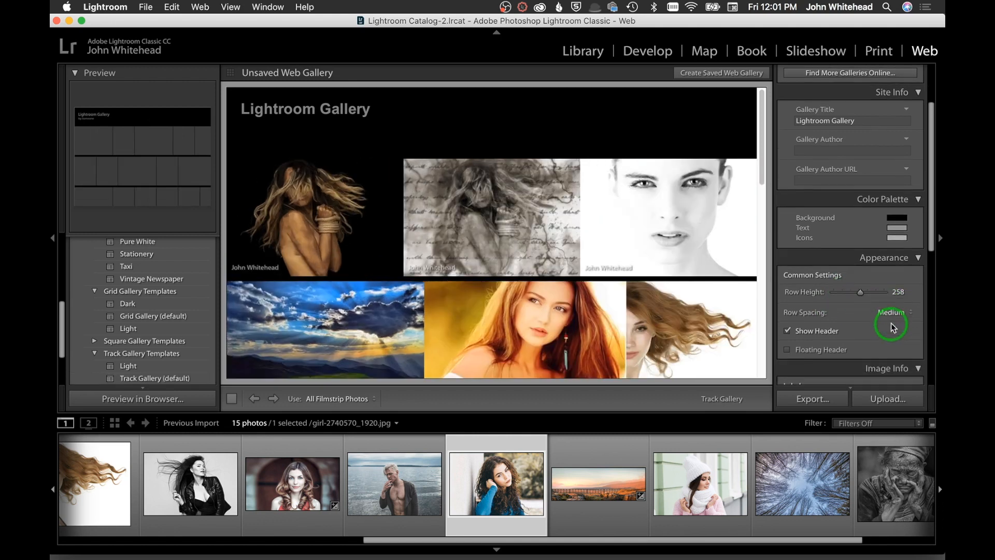
click(786, 332)
click(786, 332)
Step: Examine the web gallery's image labels, output quality, watermarking, sharpening and FTP upload settings
scroll(909, 316, down, 3)
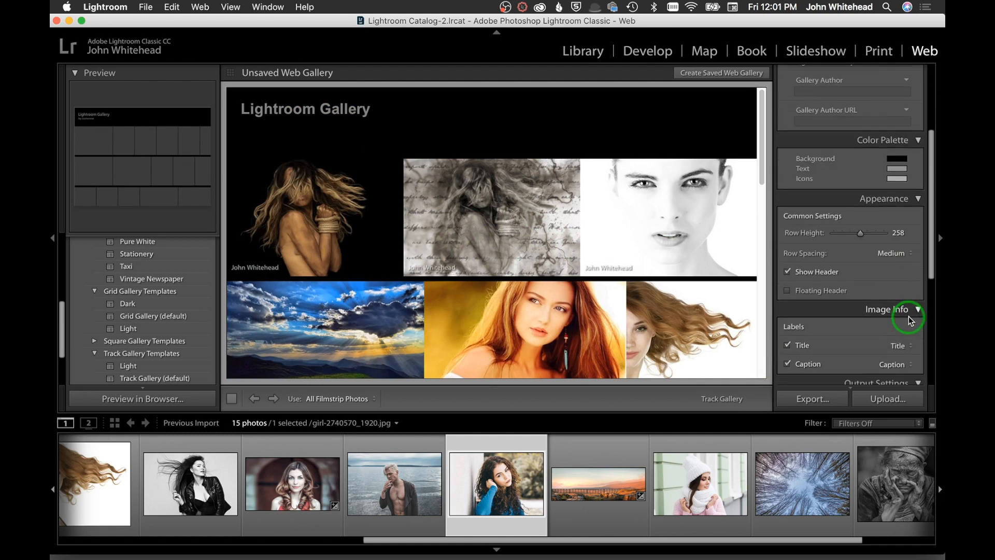
scroll(909, 320, down, 8)
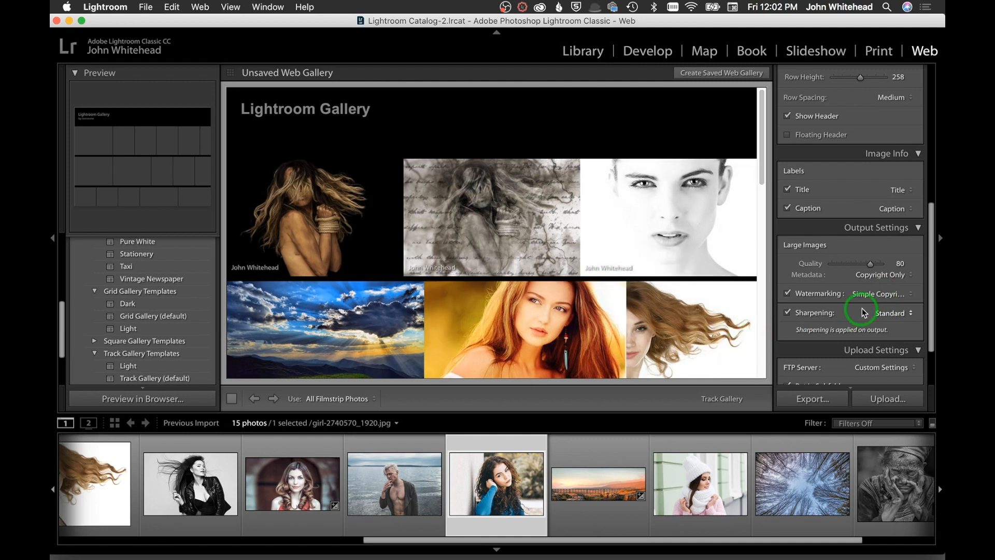
scroll(863, 313, down, 3)
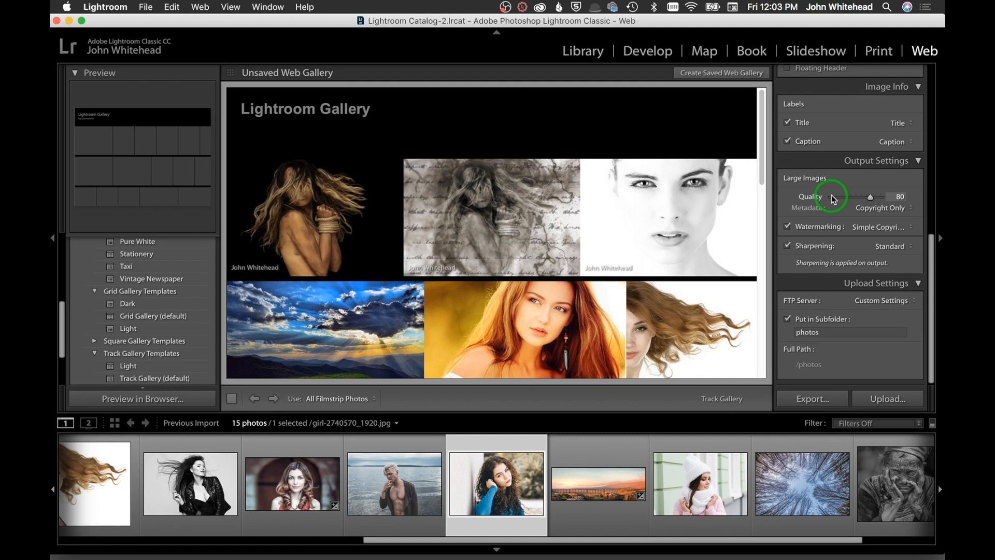
scroll(807, 228, up, 10)
Step: Return to the Develop module and select the photo portrait-1961529_1920.jpg
click(658, 47)
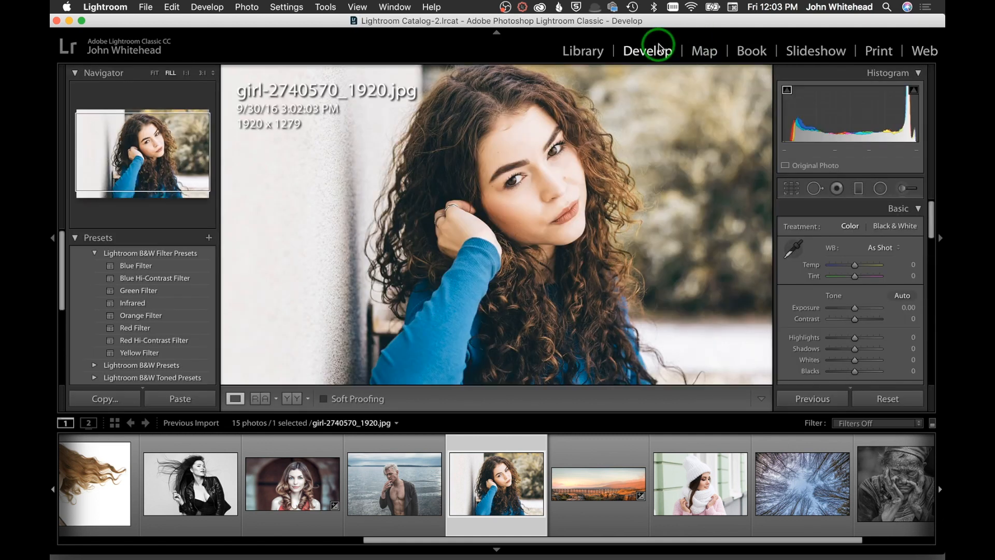
click(291, 494)
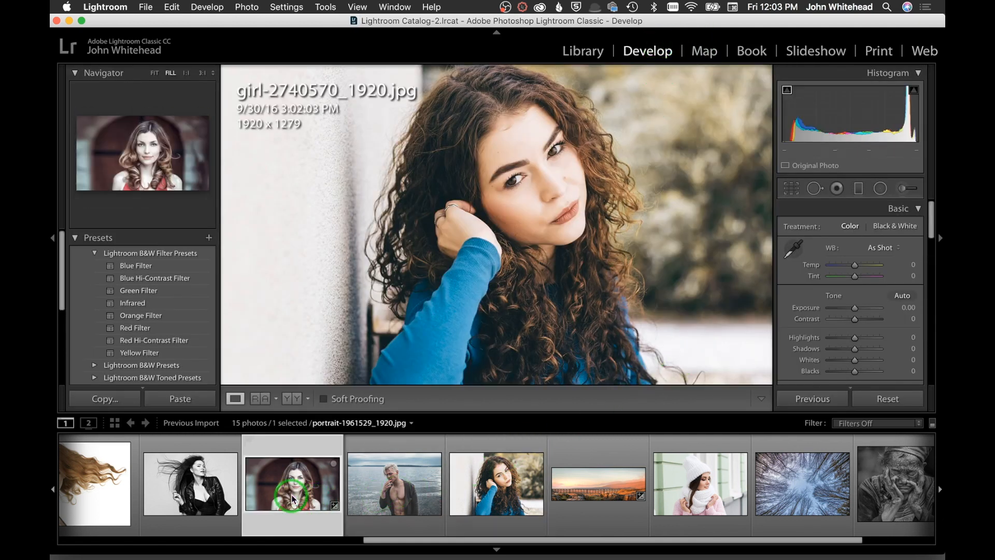